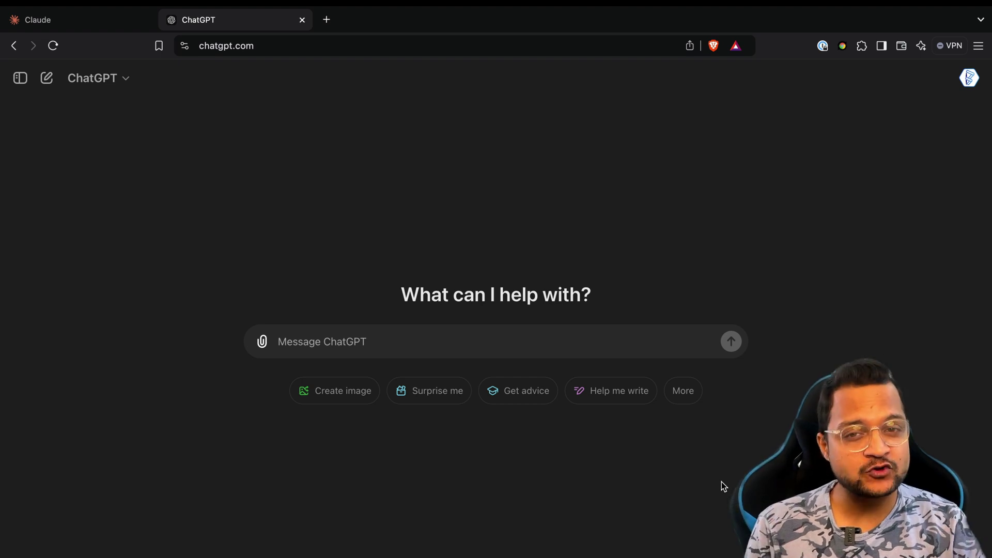
Draft 'here is the context:', 'define' and 'hey, create a nice linkedin post' on separate lines in ChatGPT.
key(ctrl+shift+Tab)
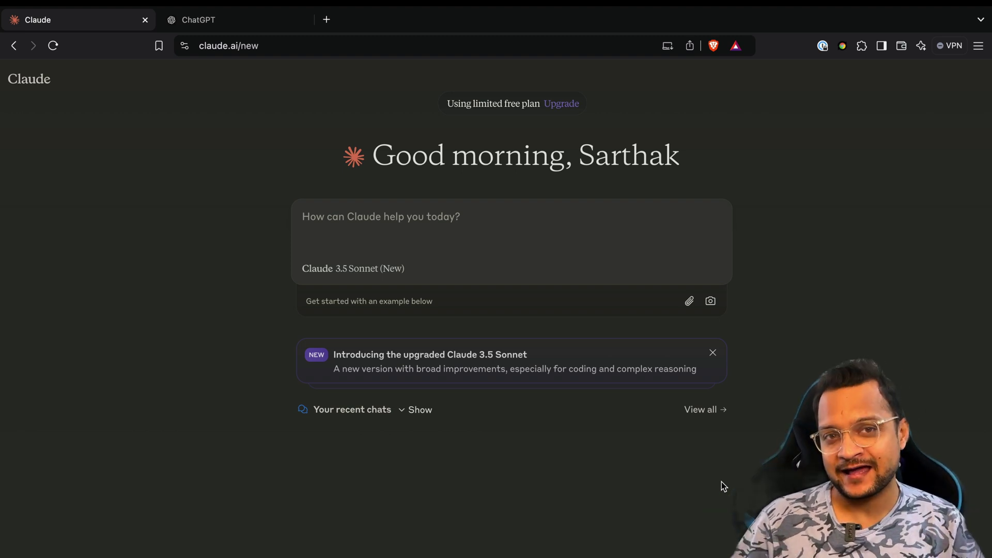
key(ctrl+Tab)
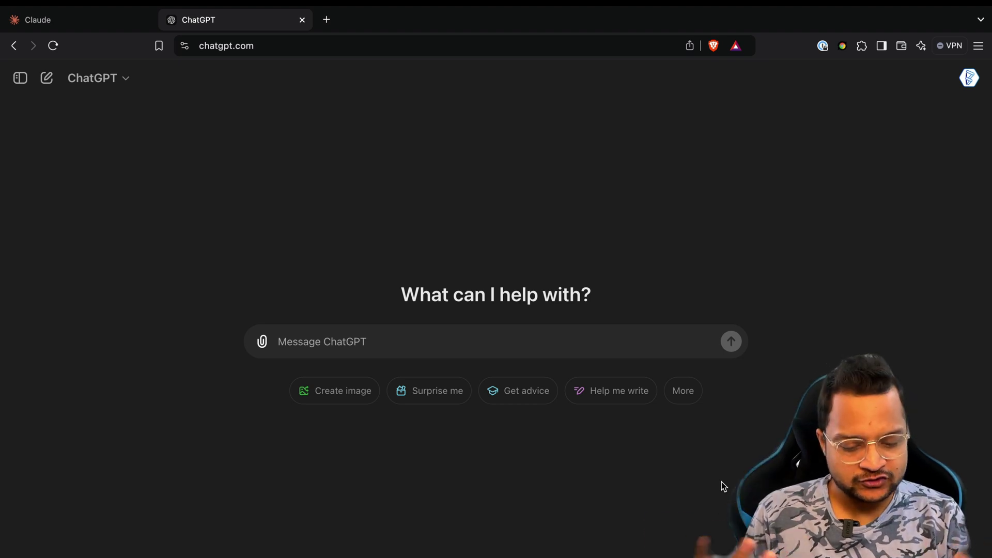
text(her)
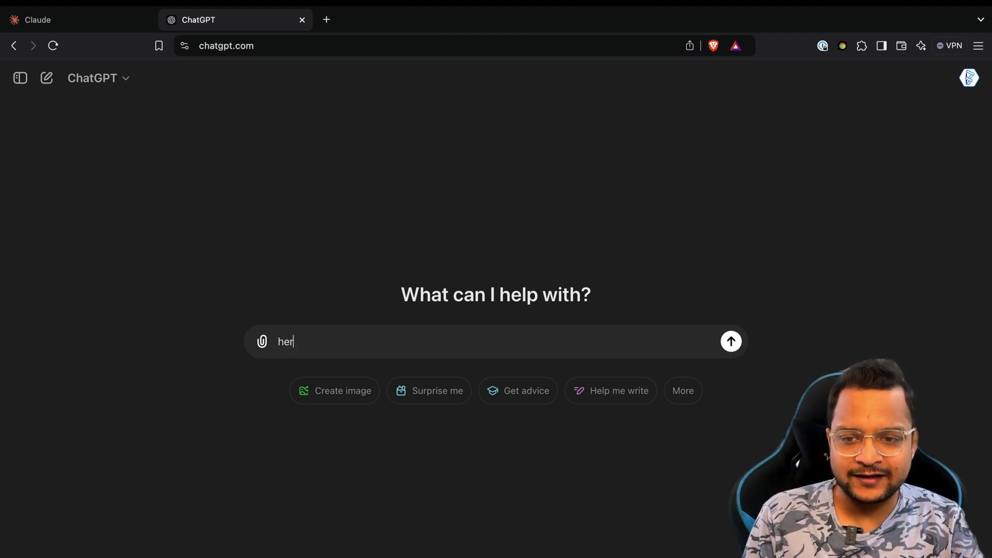
text(e is the context)
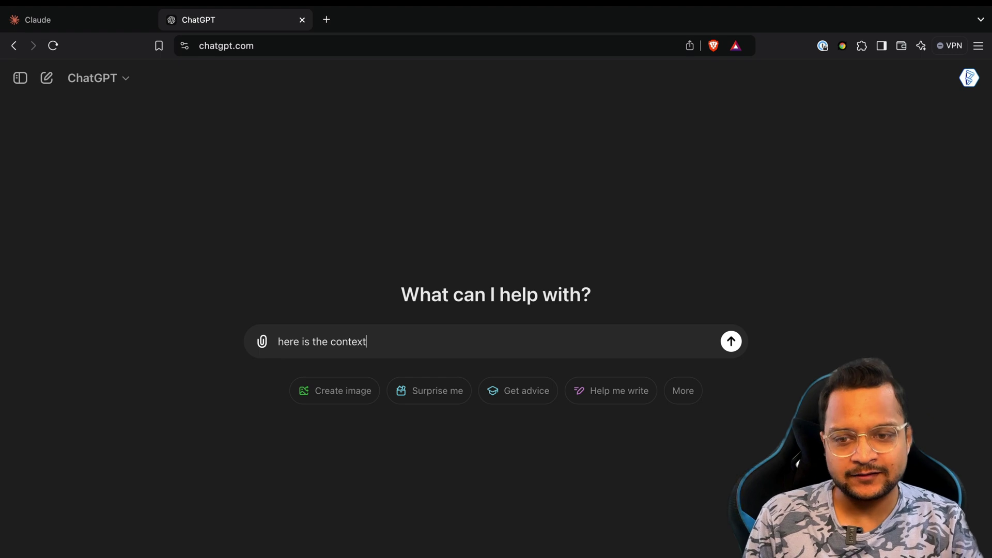
text(:)
key(shift+Return)
text(define)
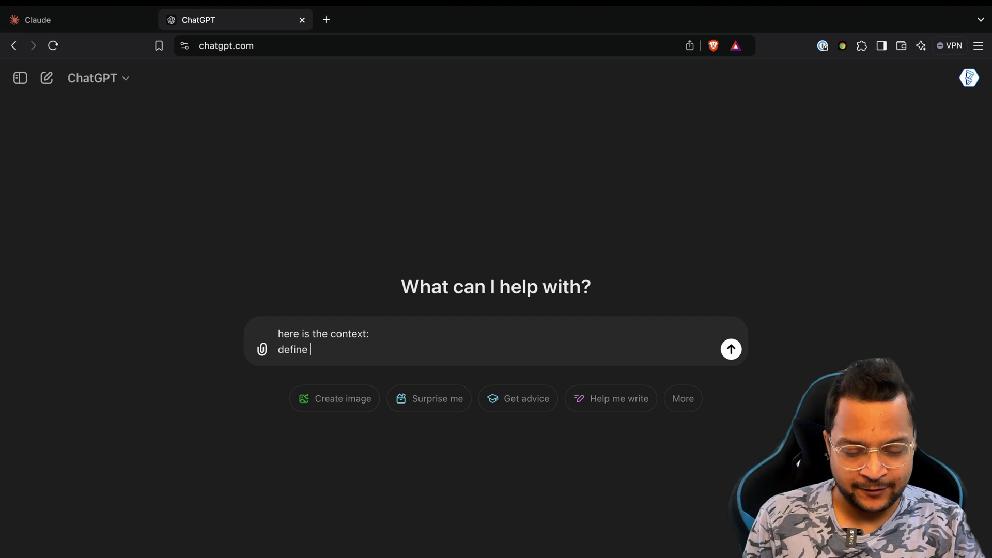
key(shift+Return)
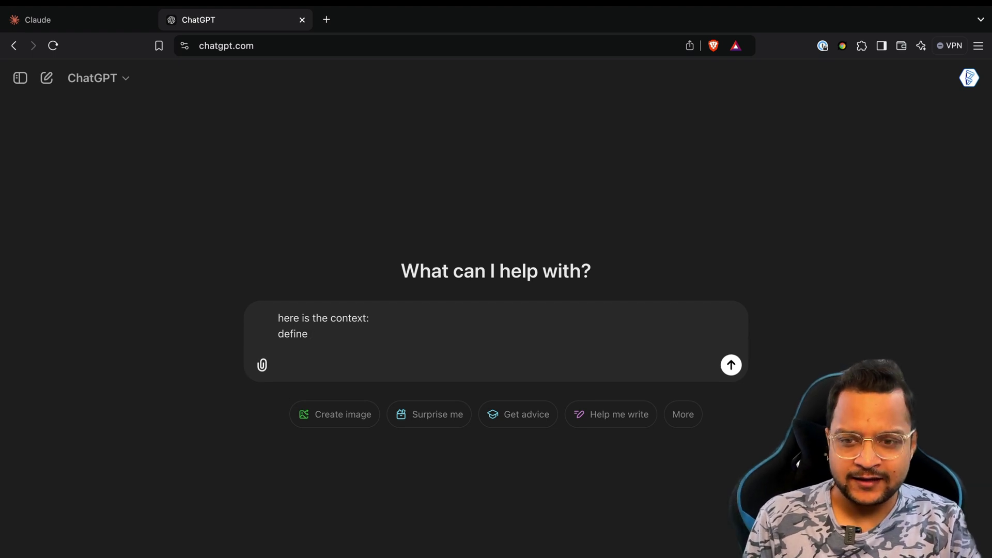
text(hey, create)
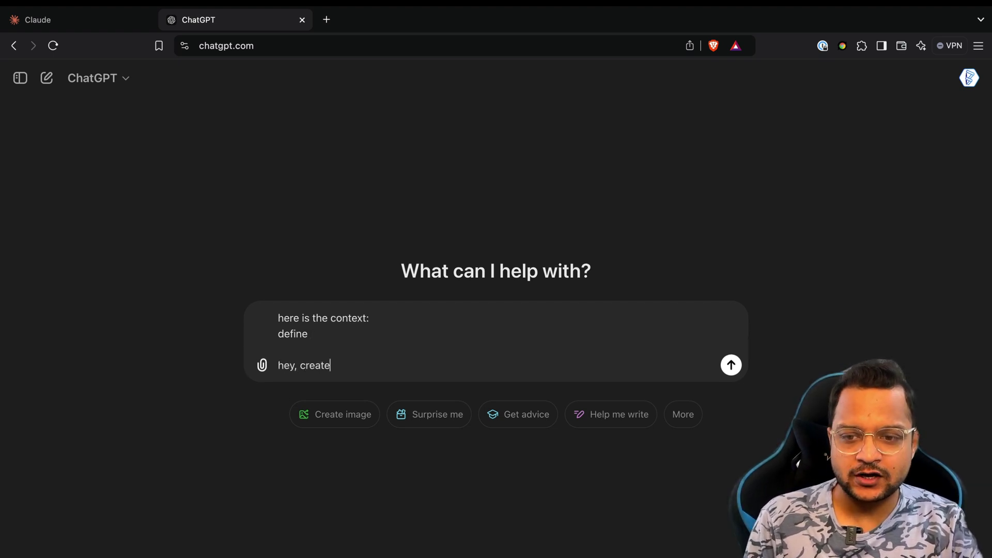
text( a nice )
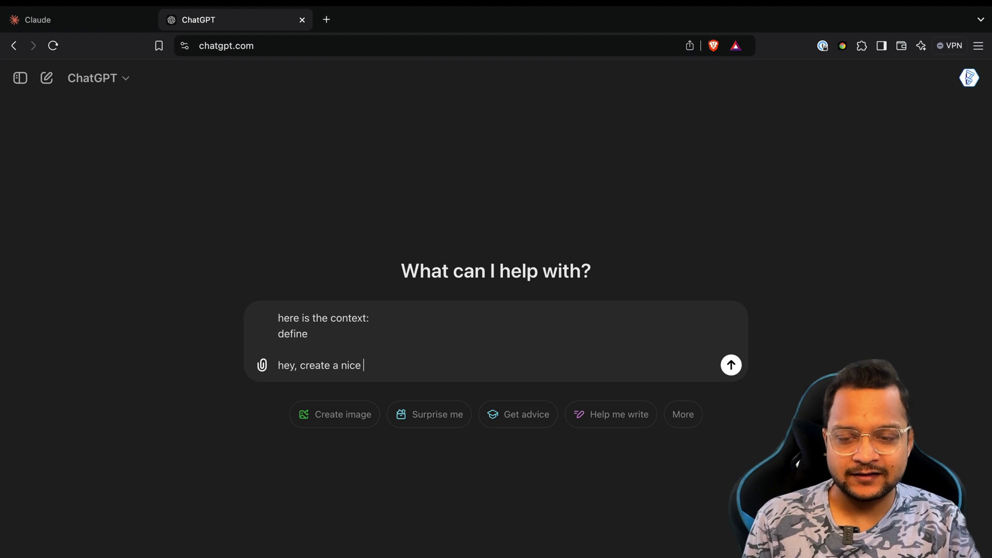
text(linkedin post from the context given above)
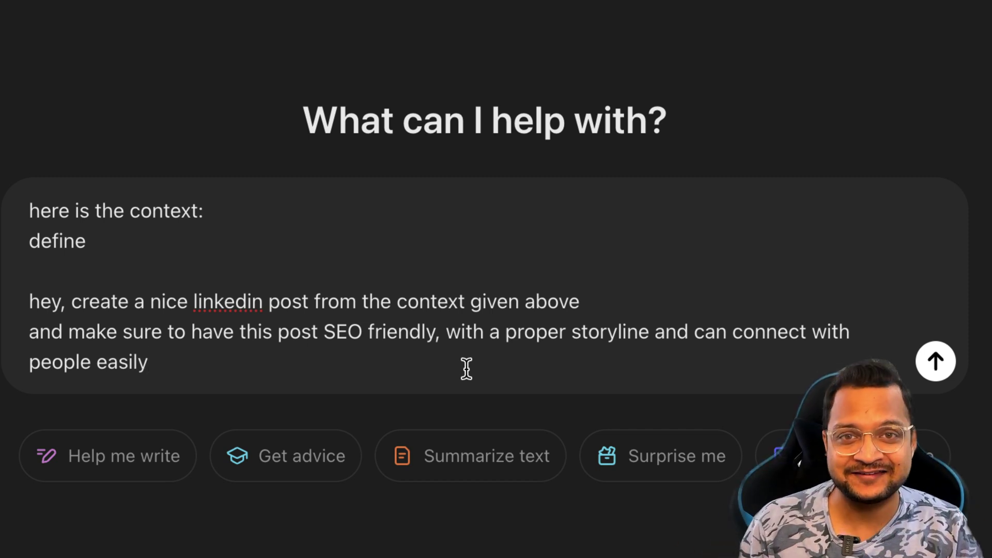
Replace the context lines with 'Prompt: C' and add the Task line 'Enhance the given prompt to generate'.
drag(82, 303, 0, 220)
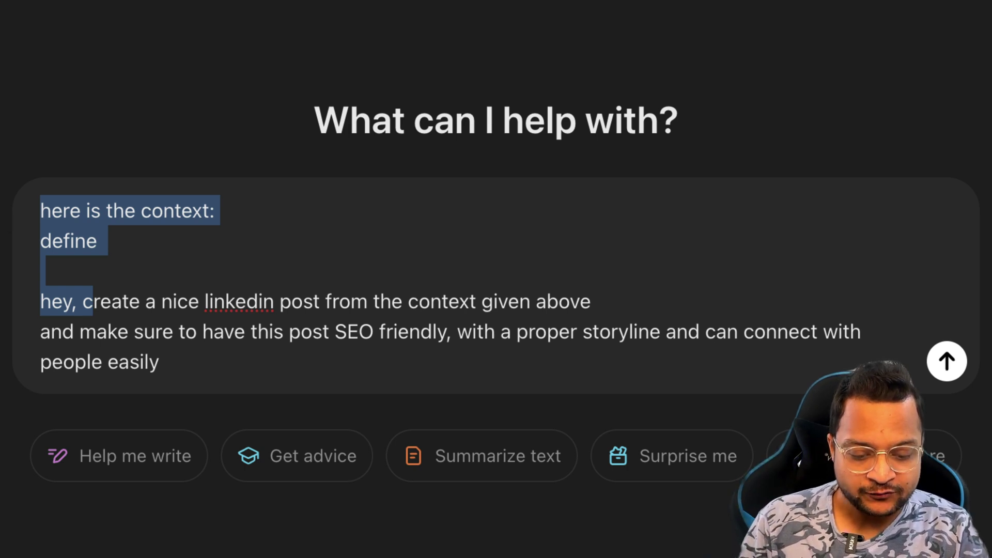
text(Prompt: C)
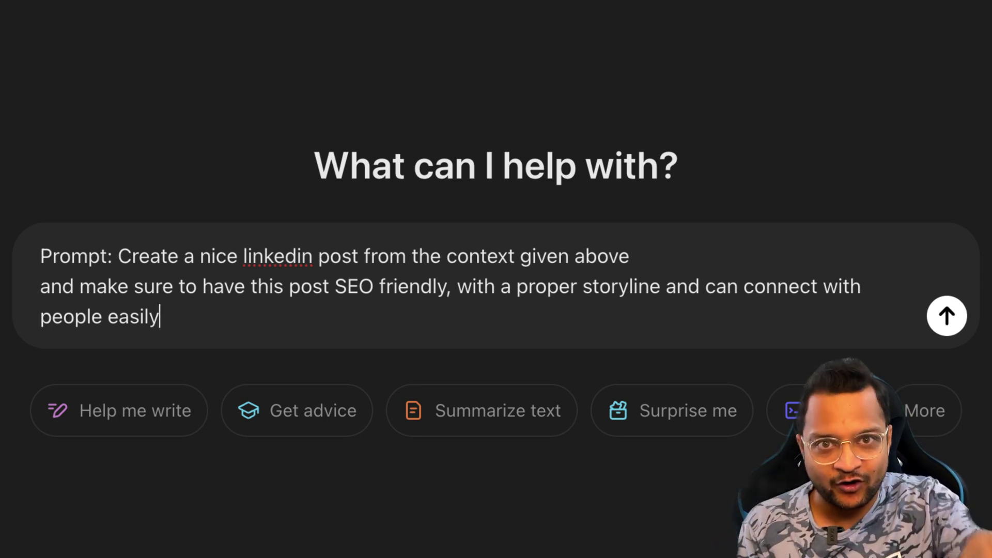
key(shift+Return)
key(shift+Return)
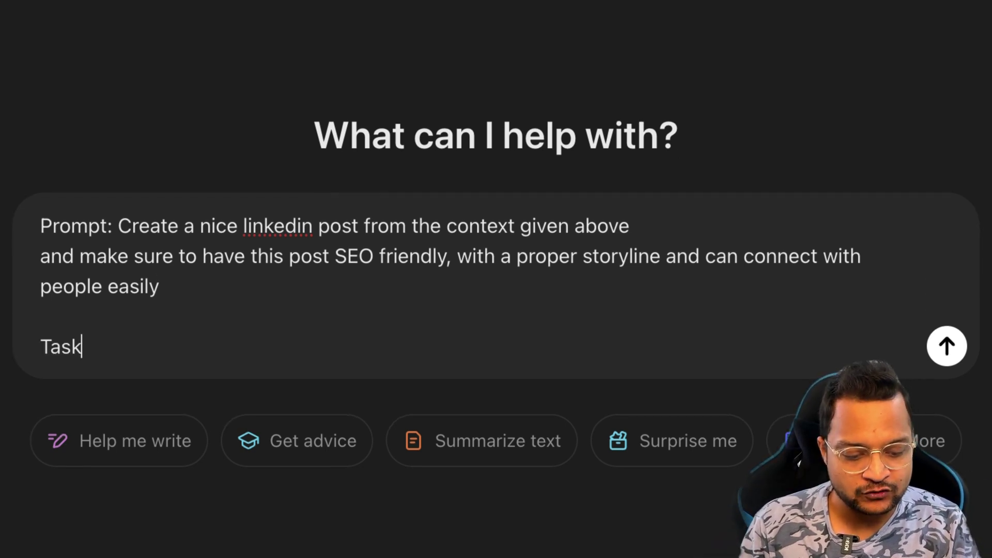
key(shift+Return)
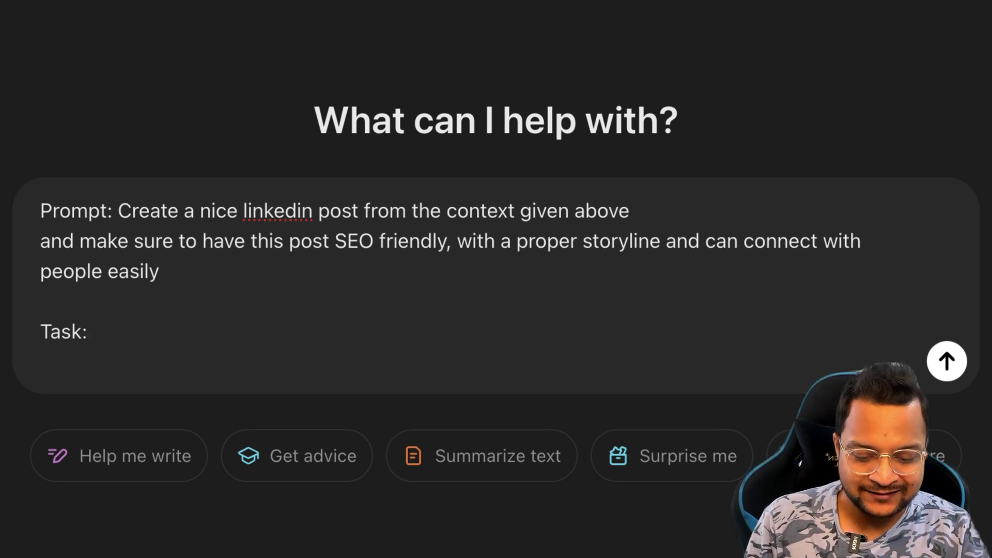
text(Enhance the)
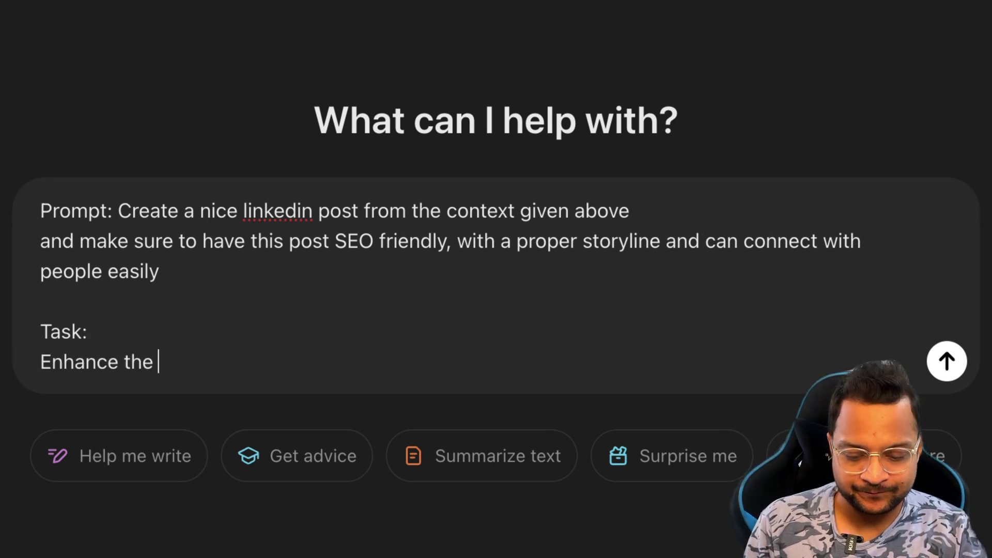
text( given prompo)
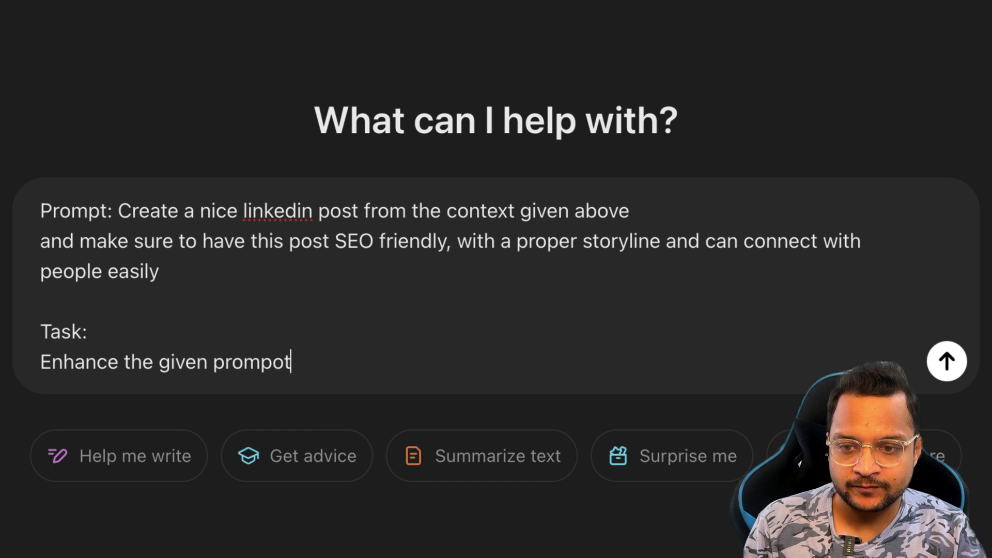
text( to generate linkedin post from AI)
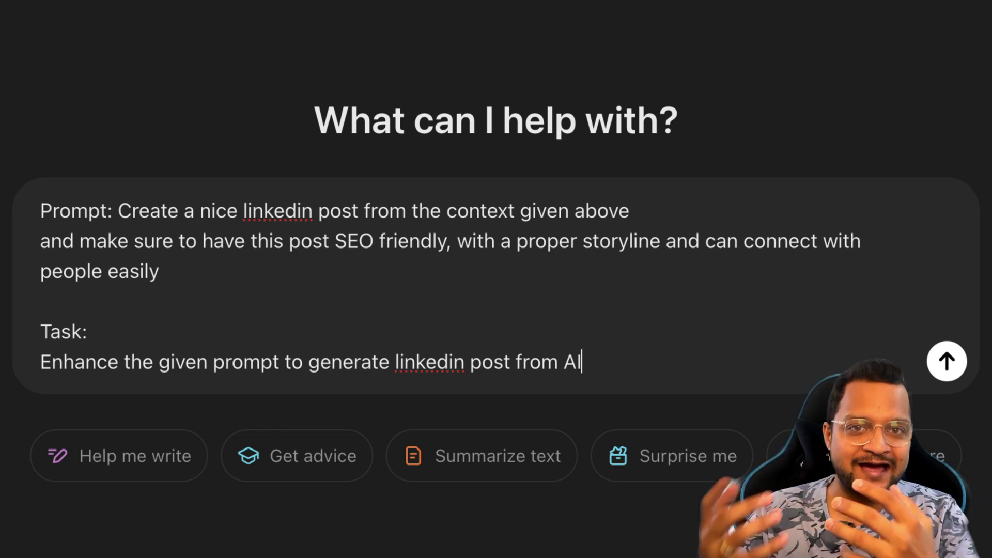
click(809, 323)
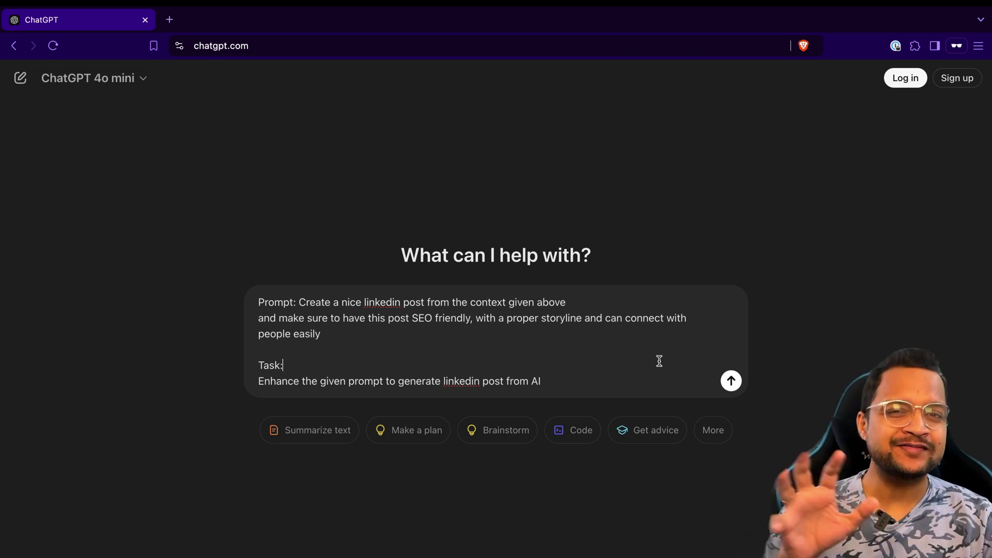
Add 'template' after 'Prompt' and in the Task line, then send the enhancement request.
click(293, 303)
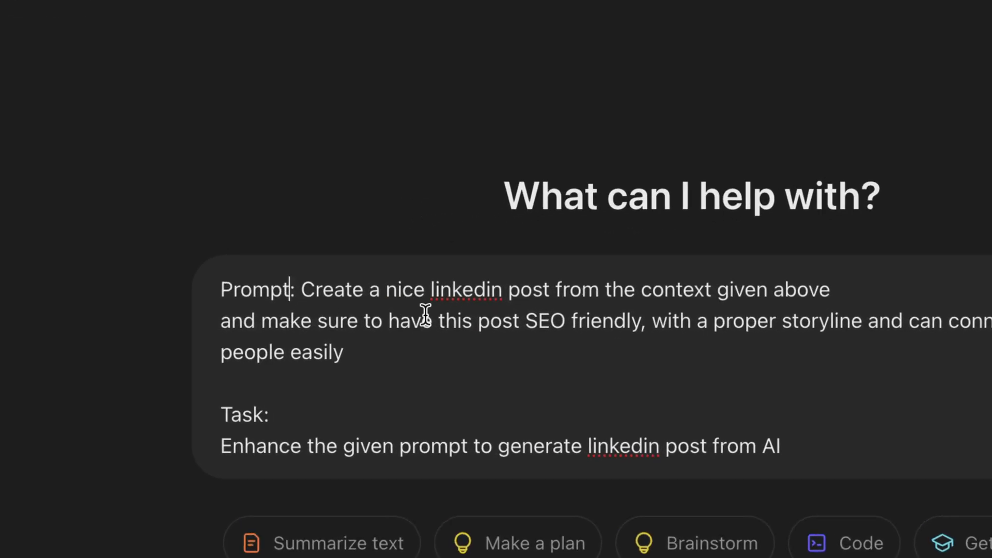
text(template)
key(alt+shift+Left)
key(super+c)
click(472, 445)
key(super+v)
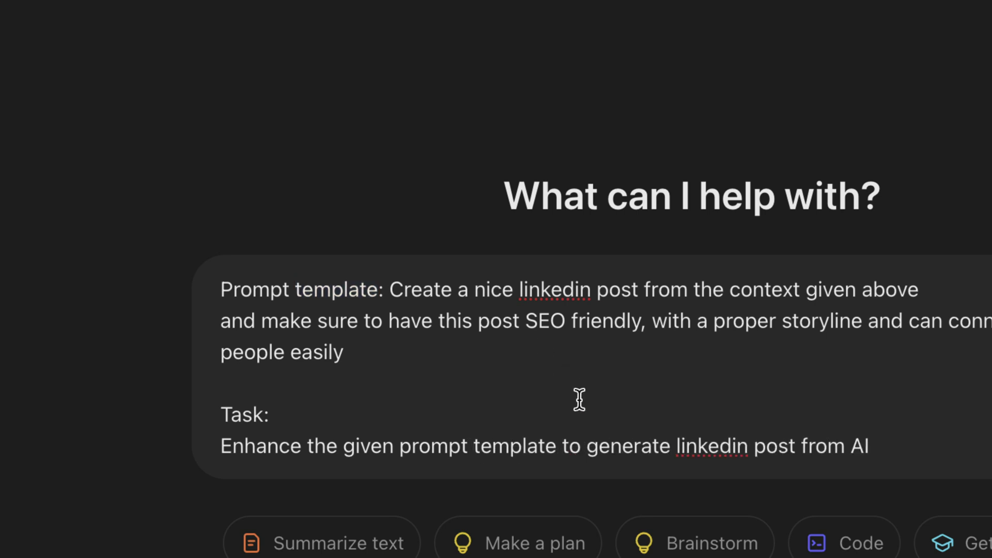
key(Return)
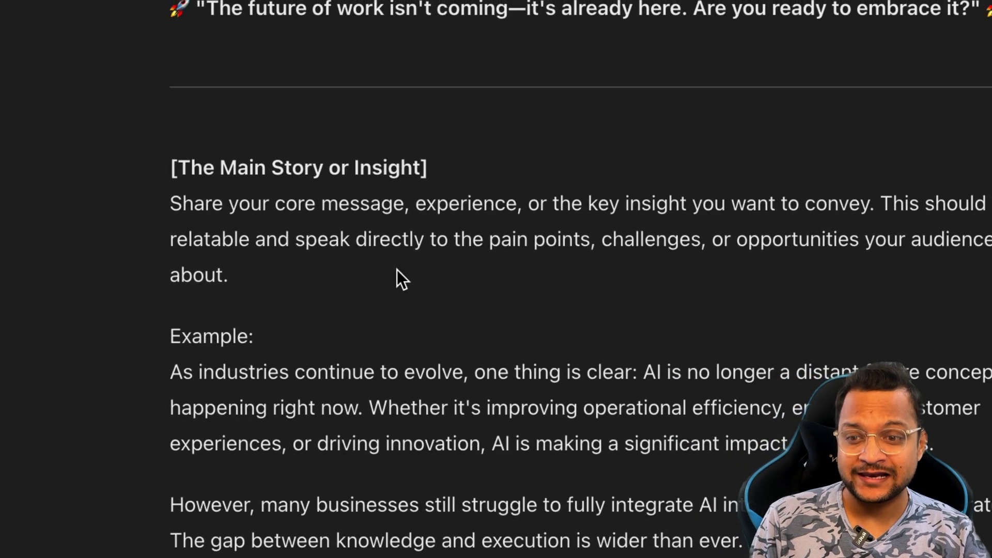
scroll(304, 346, down, 8)
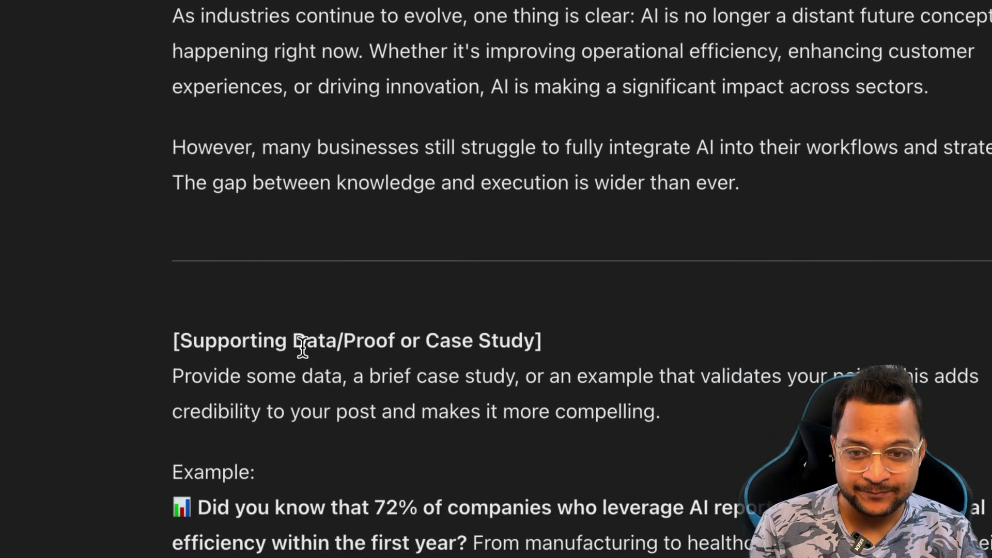
scroll(302, 346, down, 3)
scroll(309, 336, down, 13)
scroll(309, 336, down, 11)
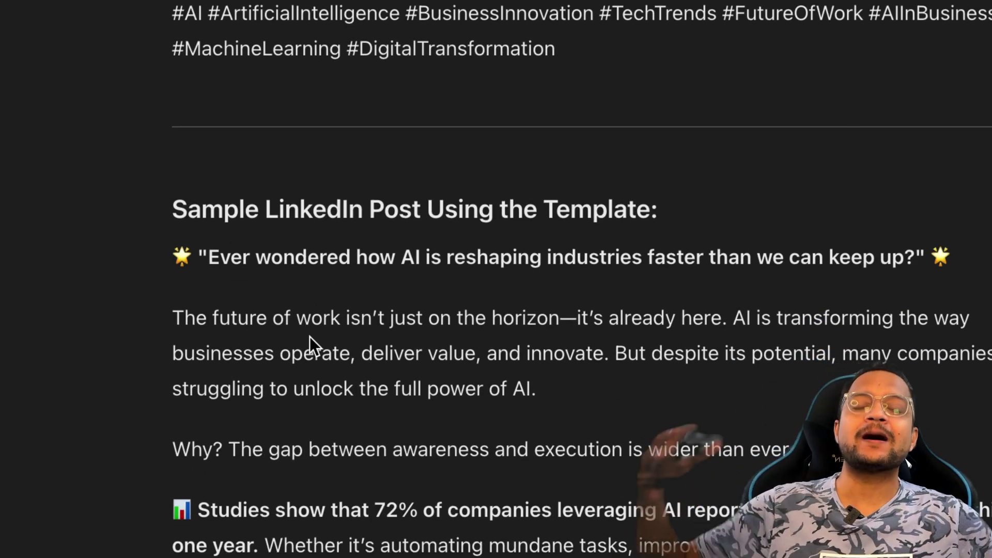
scroll(309, 337, down, 13)
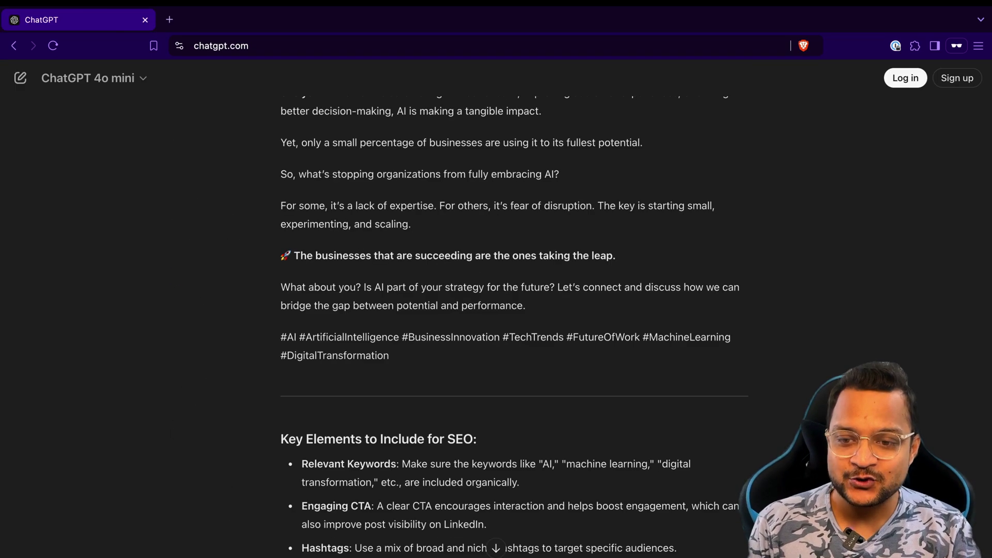
scroll(514, 331, down, 3)
key(Home)
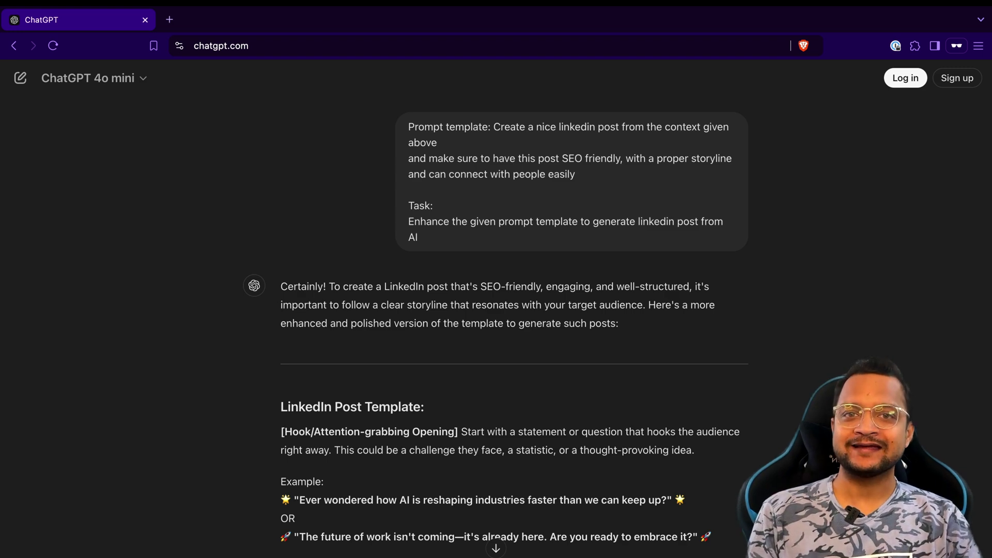
scroll(514, 330, down, 15)
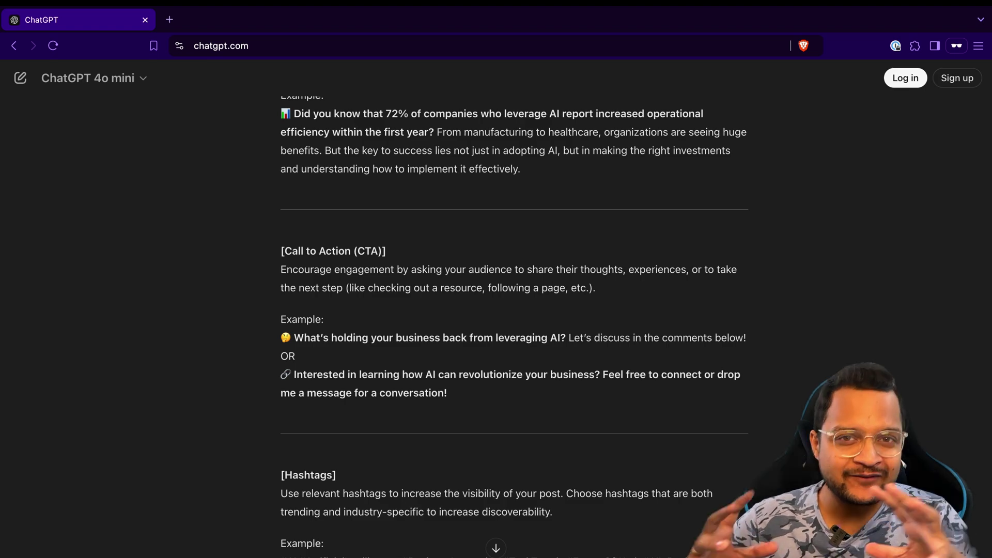
scroll(514, 331, up, 1)
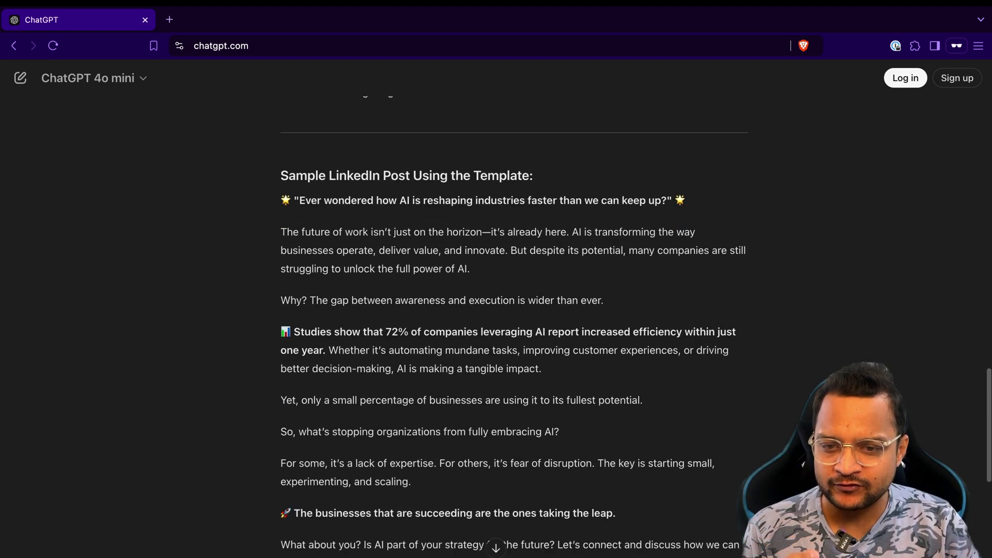
scroll(496, 311, down, 7)
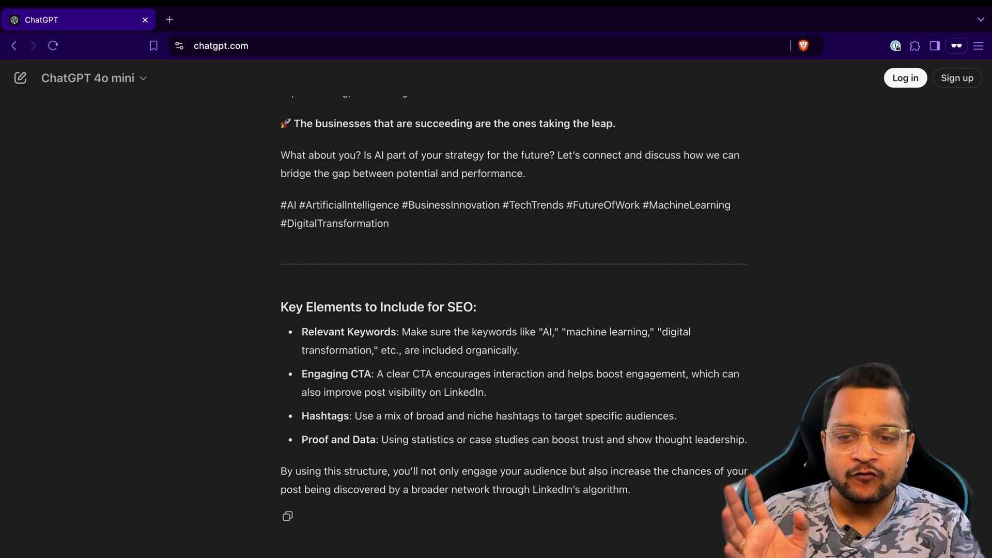
scroll(496, 310, up, 20)
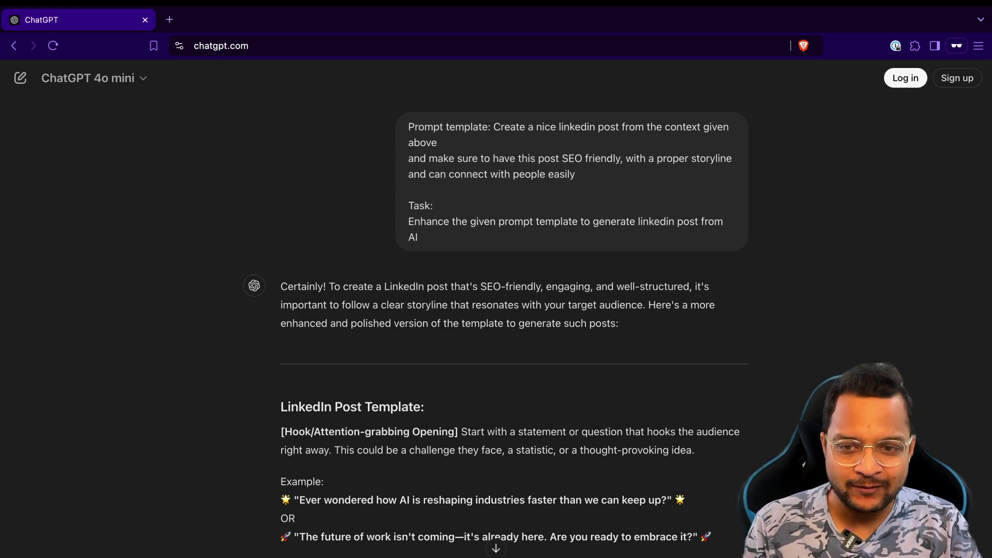
Copy the sent prompt from ChatGPT and send it in Claude's new chat.
drag(418, 237, 408, 126)
key(ctrl+Right)
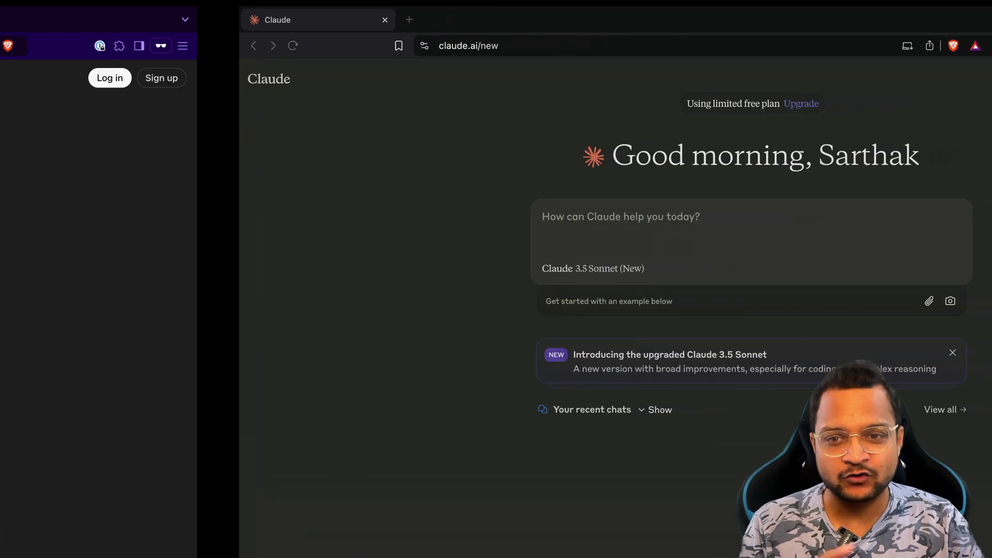
key(super+v)
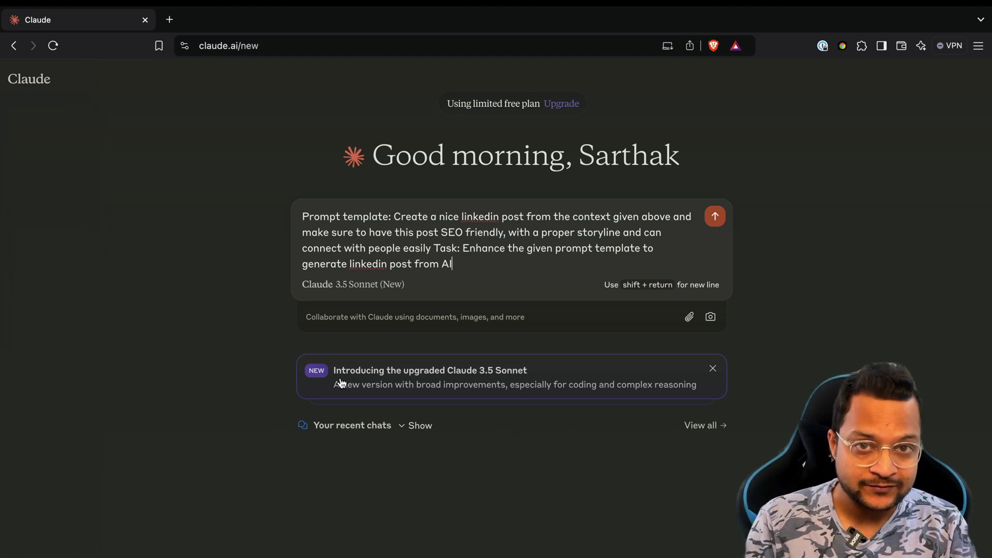
key(Return)
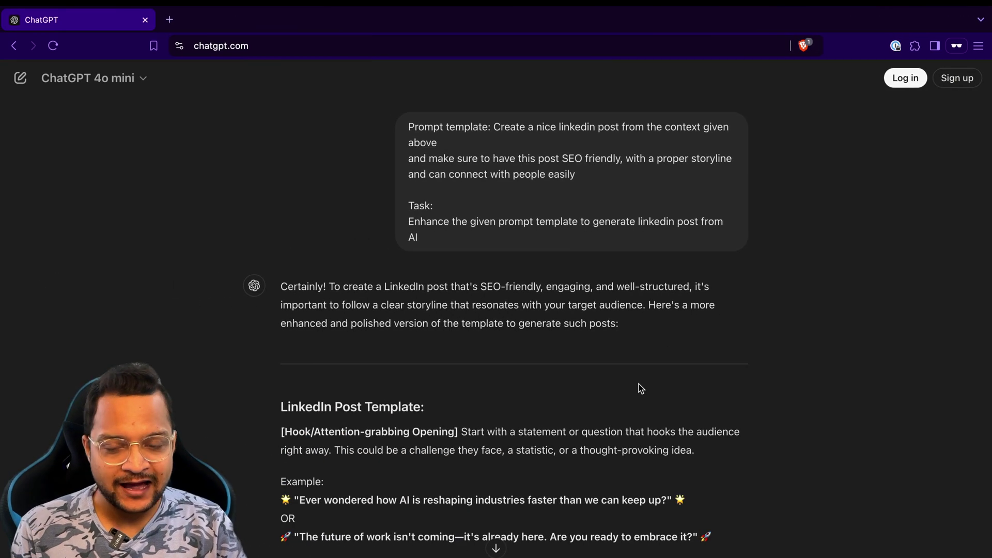
Scroll through ChatGPT's LinkedIn Post Template sections, then view Claude's template from the top.
scroll(638, 384, down, 5)
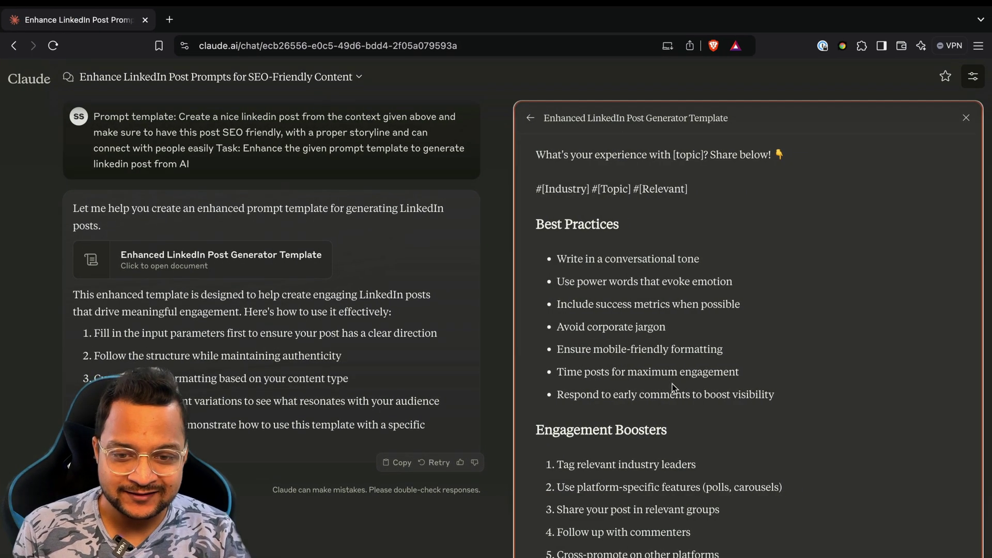
scroll(672, 388, up, 10)
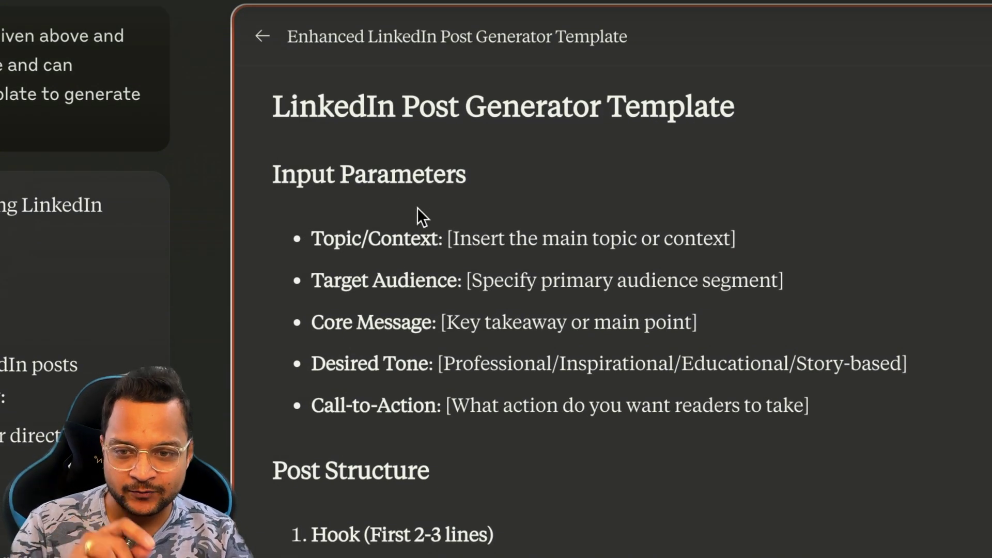
Scroll through Claude's whole template and compare it with ChatGPT's Call to Action and Hashtags sections.
scroll(417, 206, down, 5)
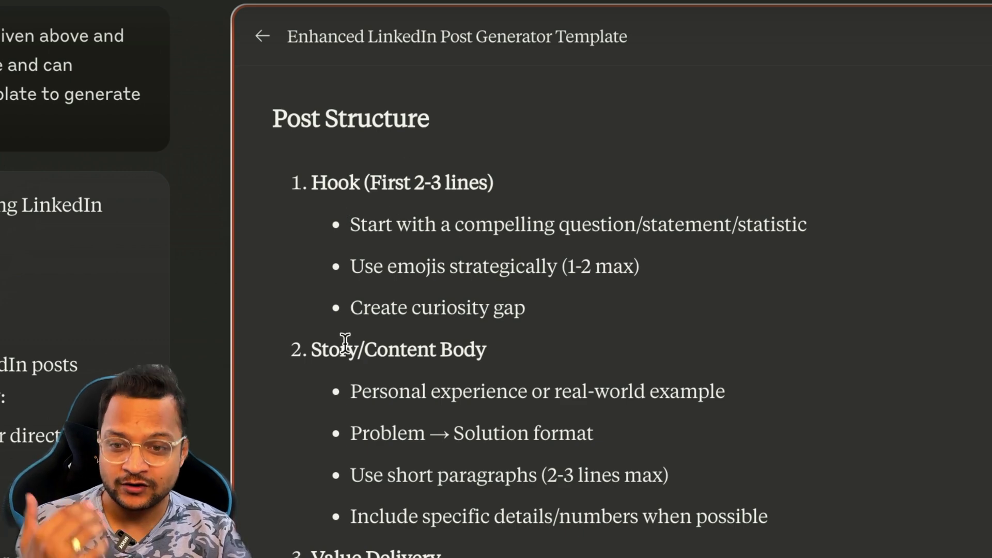
scroll(346, 339, down, 4)
scroll(343, 379, down, 2)
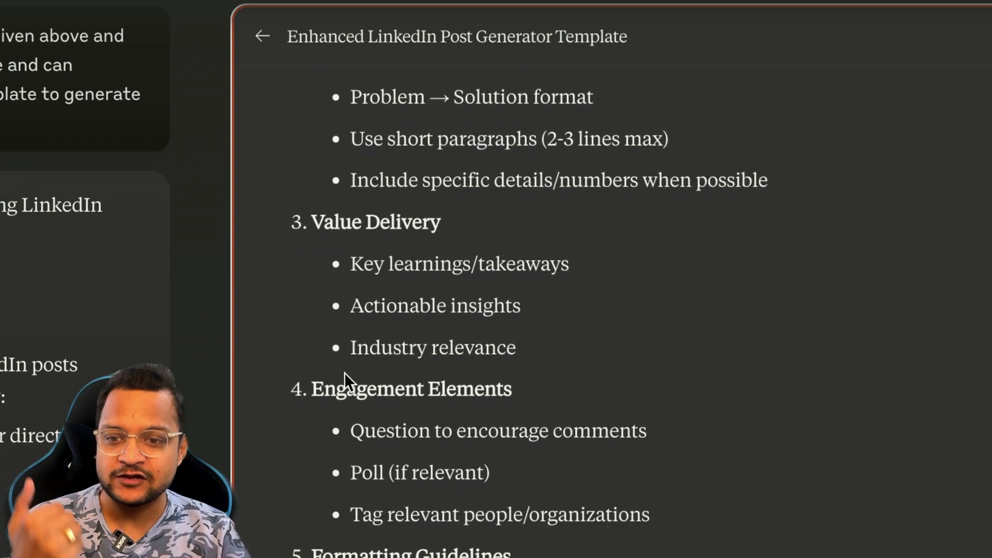
scroll(344, 381, down, 2)
scroll(351, 391, down, 7)
scroll(354, 388, down, 10)
scroll(353, 388, down, 8)
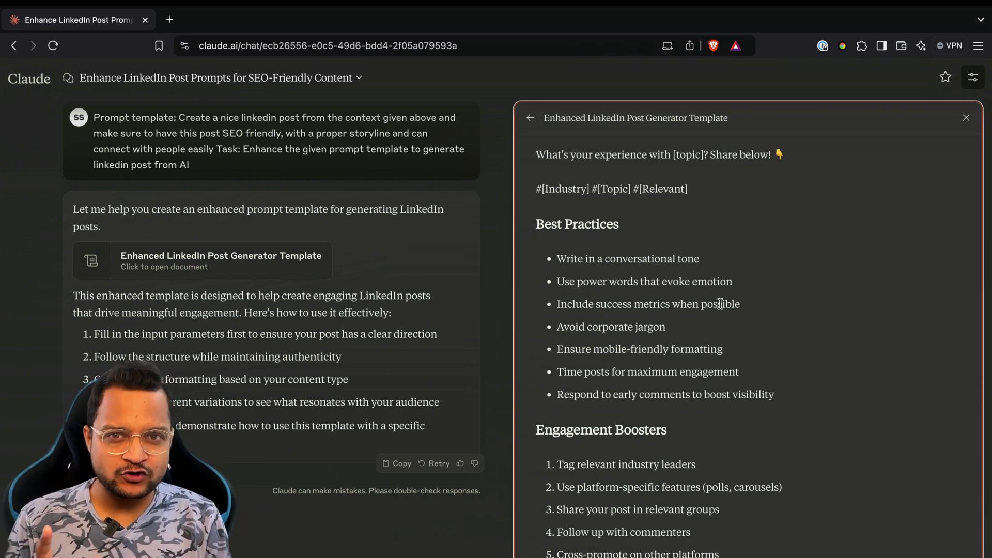
key(ctrl+Left)
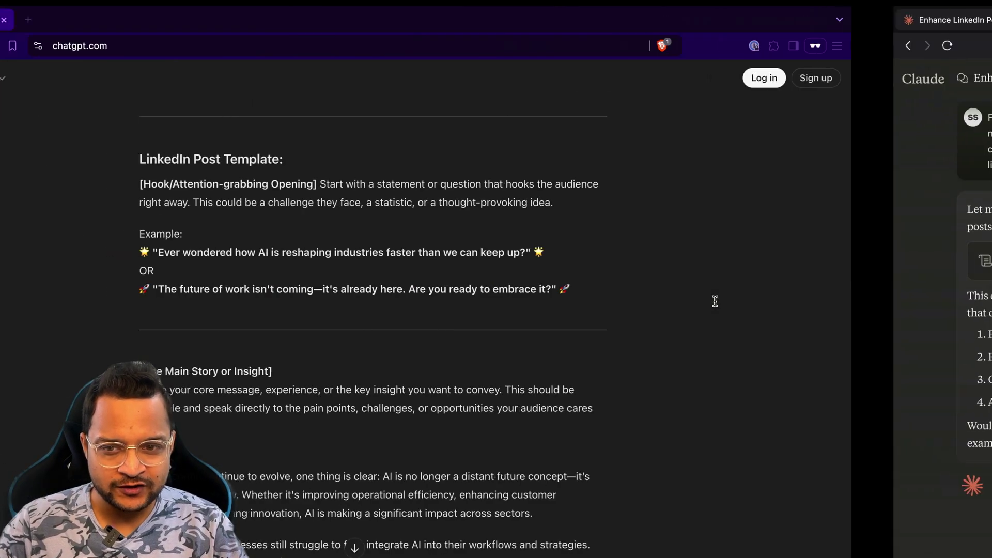
scroll(627, 346, down, 8)
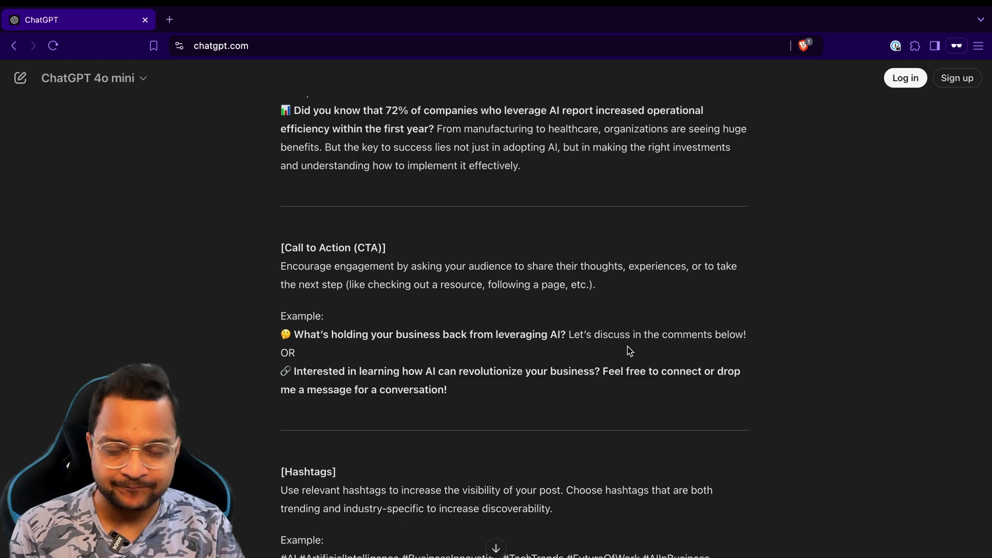
key(ctrl+Right)
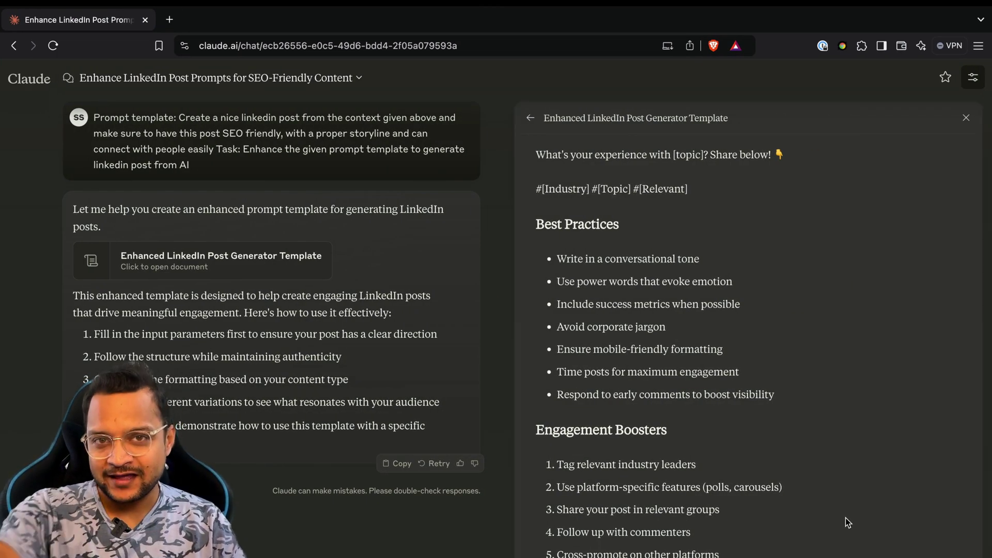
key(ctrl+Left)
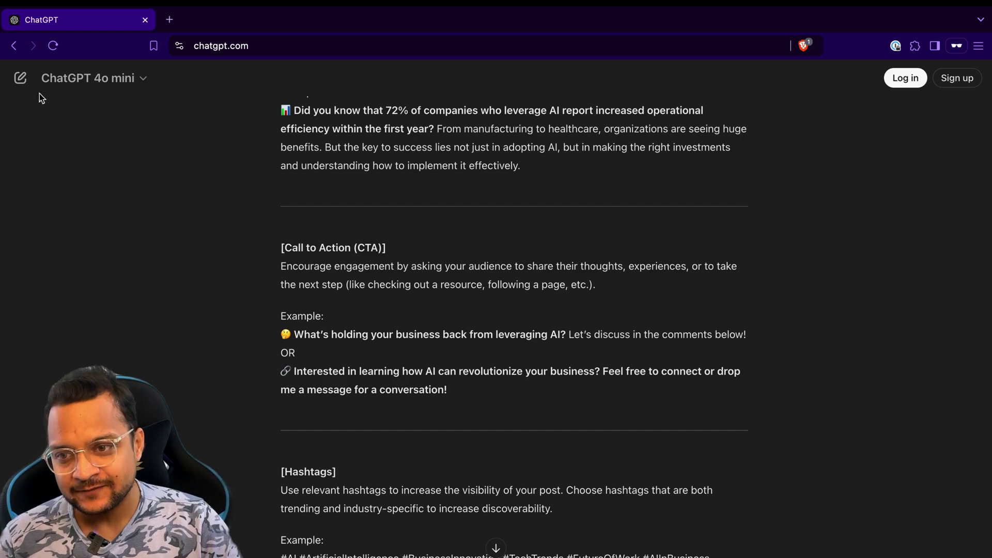
Start a fresh ChatGPT chat and write 'Hey I have a prompt template to genearte linkedin post' and 'Can you please check is this prompt template'.
click(20, 80)
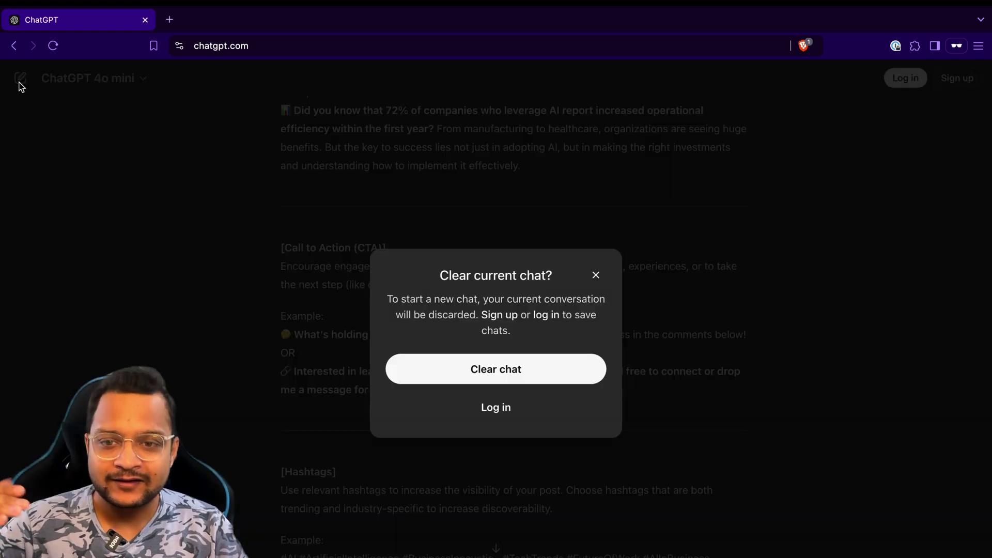
click(463, 368)
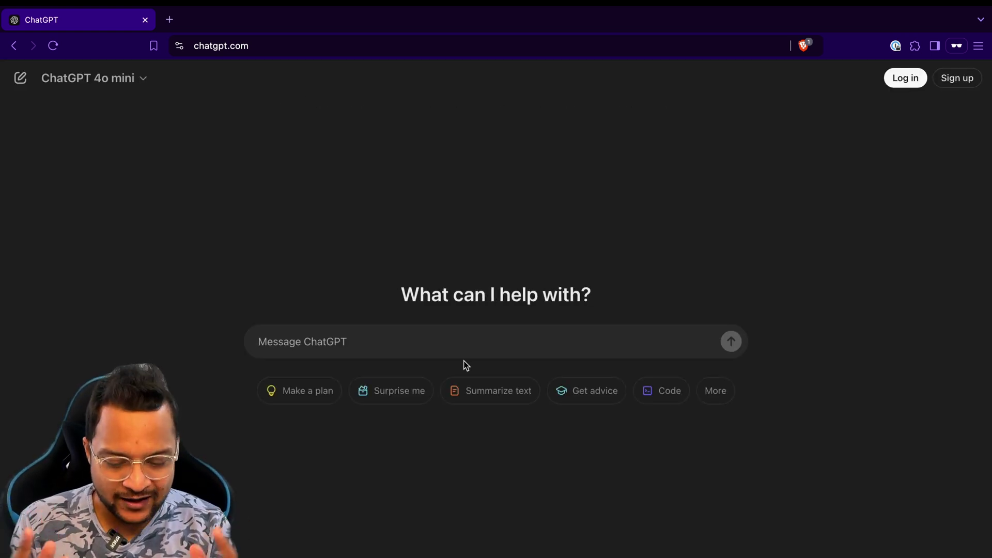
text(H)
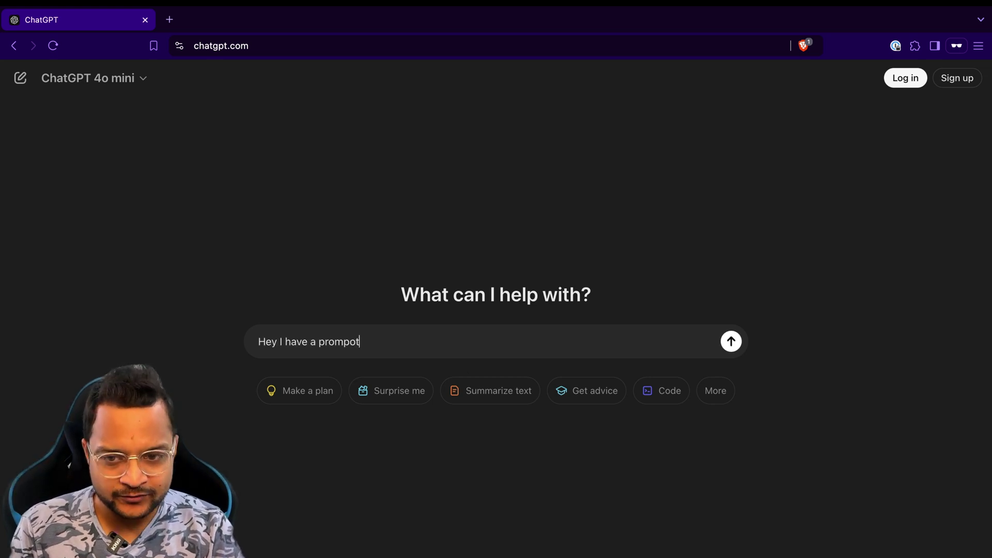
text(ey I have a prompt template to genearte)
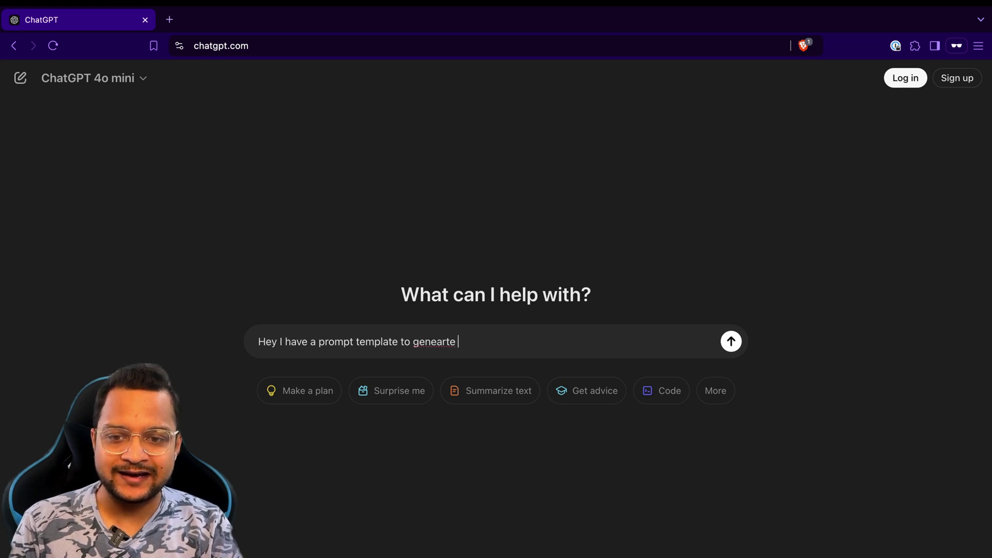
text( linkedin)
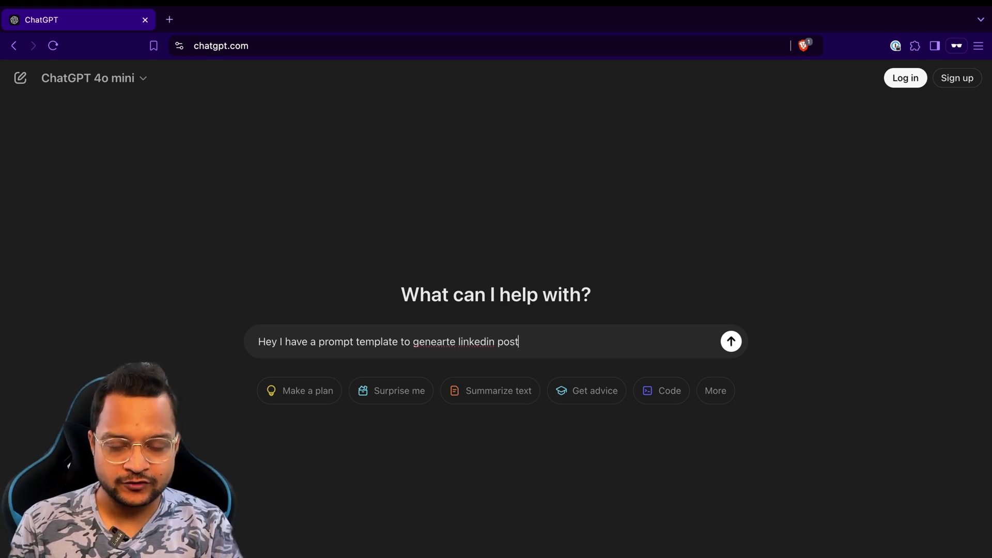
text( post)
key(shift+Return)
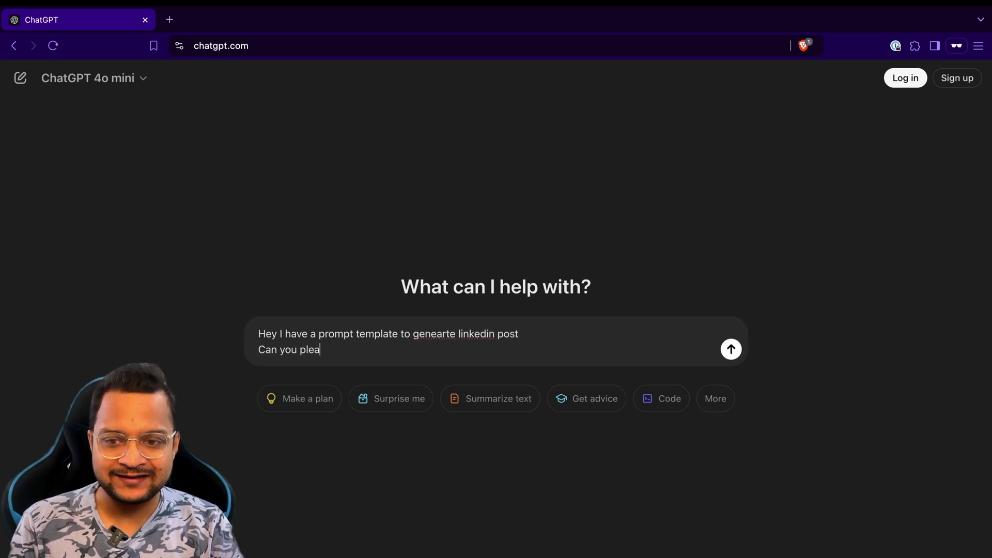
text(Can you please check is this pro)
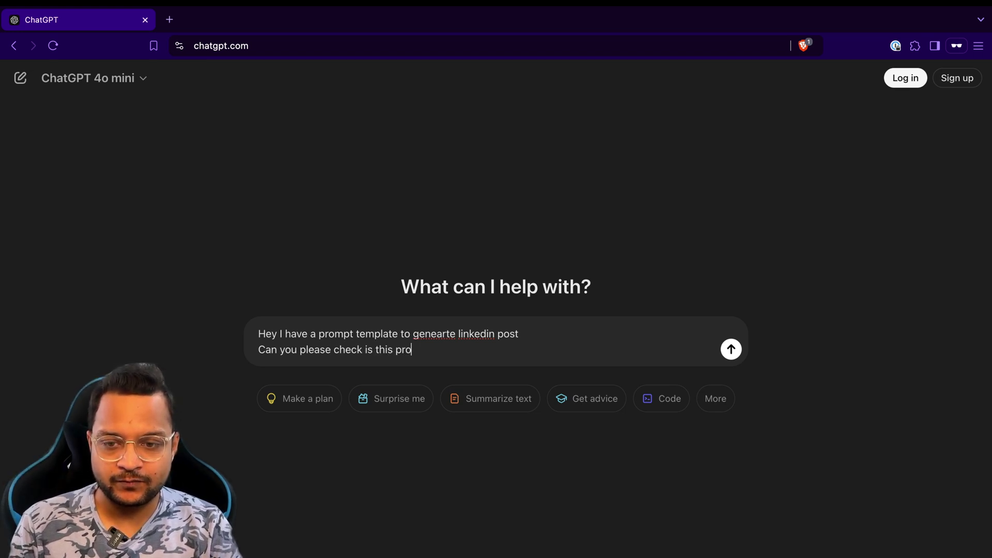
text(mpt template good for engaging post or can be b)
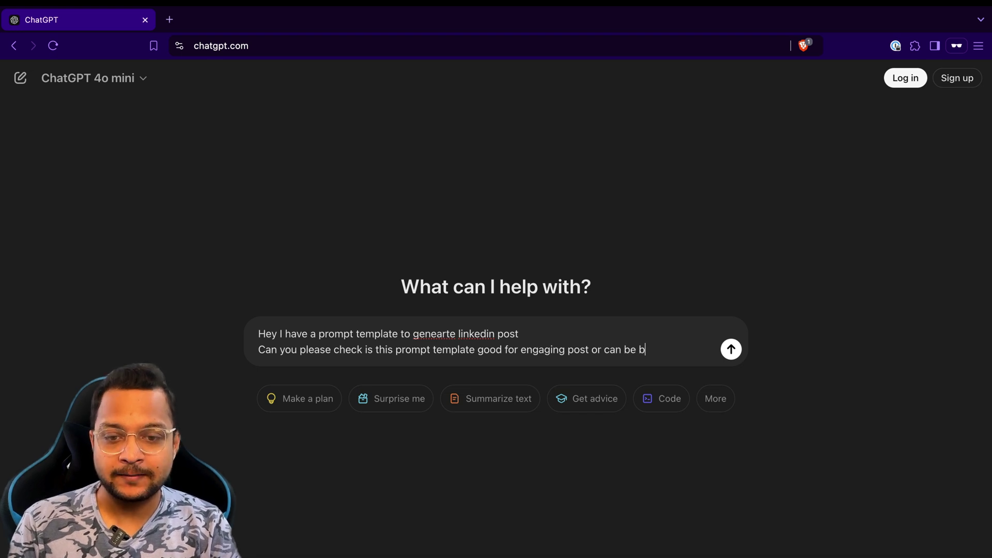
Paste the LinkedIn Post Generator Template under 'Prompt Template:' and send it for review.
key(shift+Return)
key(shift+Return)
key(shift+Return)
key(shift+Return)
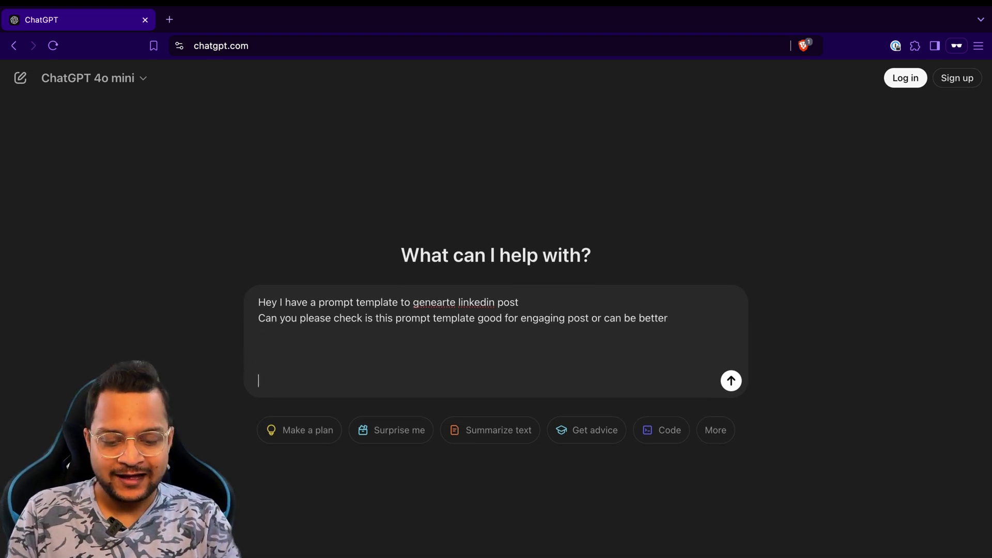
text(Prompt Template)
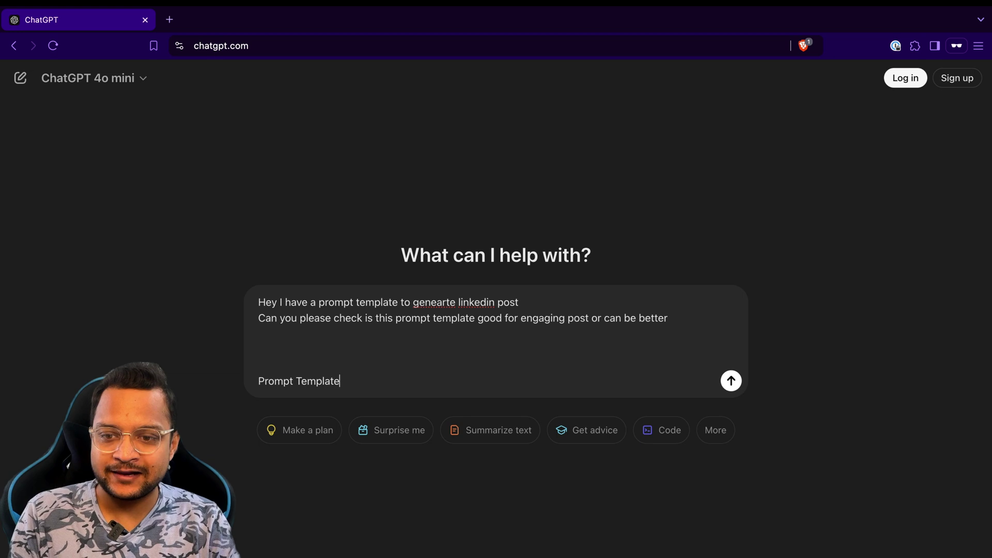
text(:)
key(shift+Return)
key(ctrl+v)
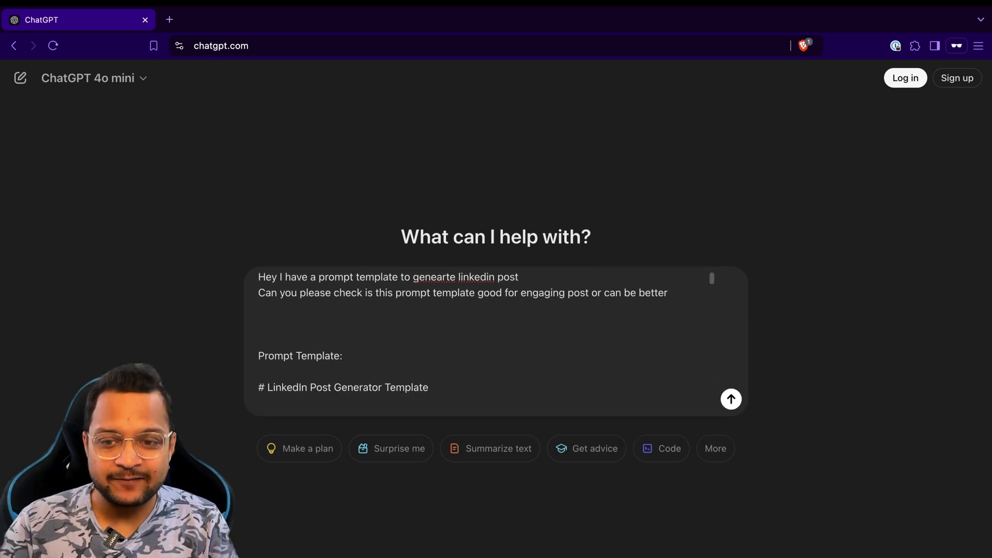
scroll(481, 355, down, 15)
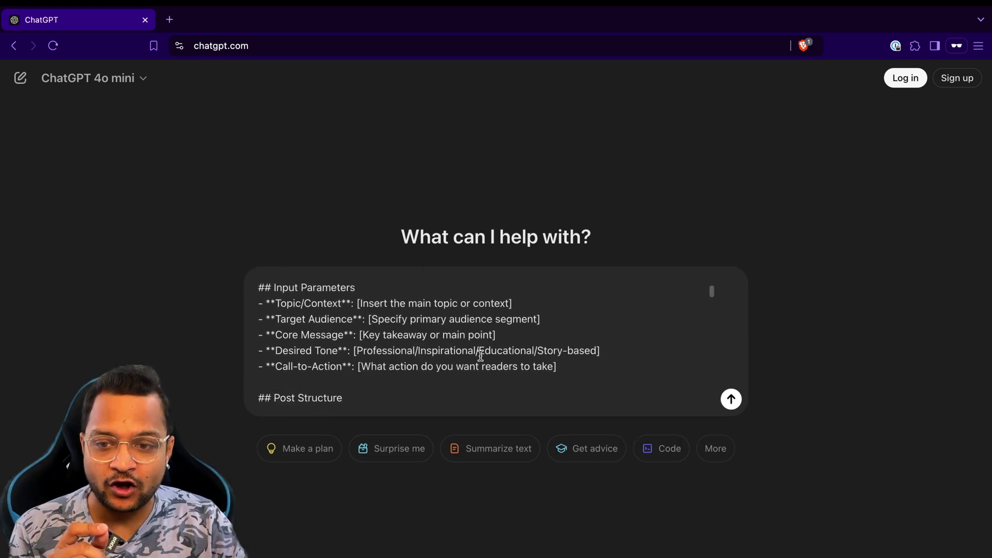
key(Return)
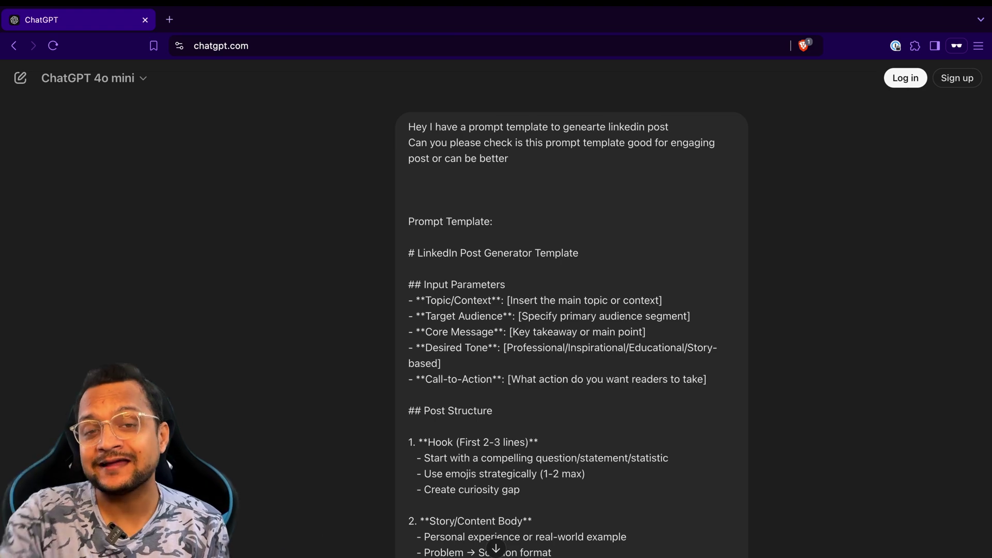
scroll(488, 324, down, 2)
scroll(489, 325, down, 20)
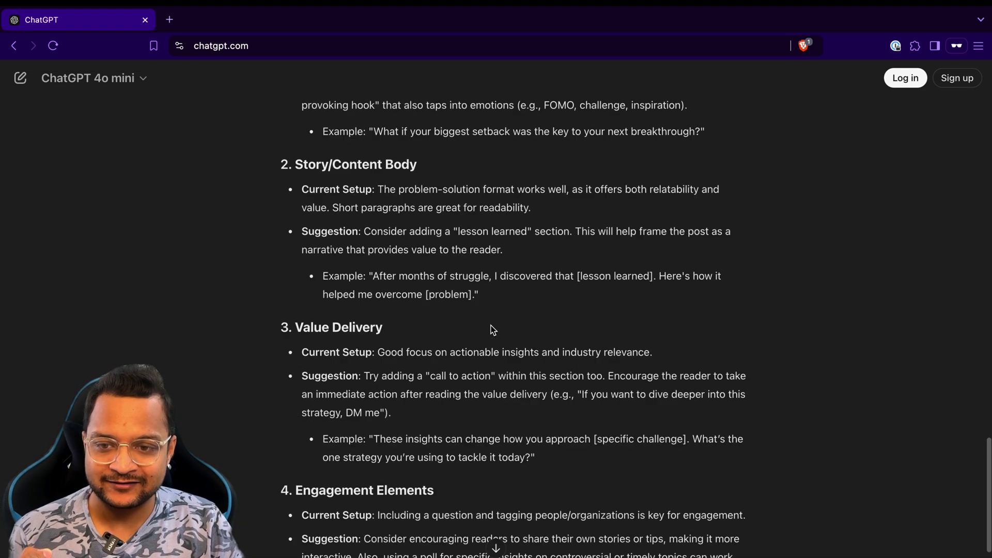
scroll(493, 330, up, 6)
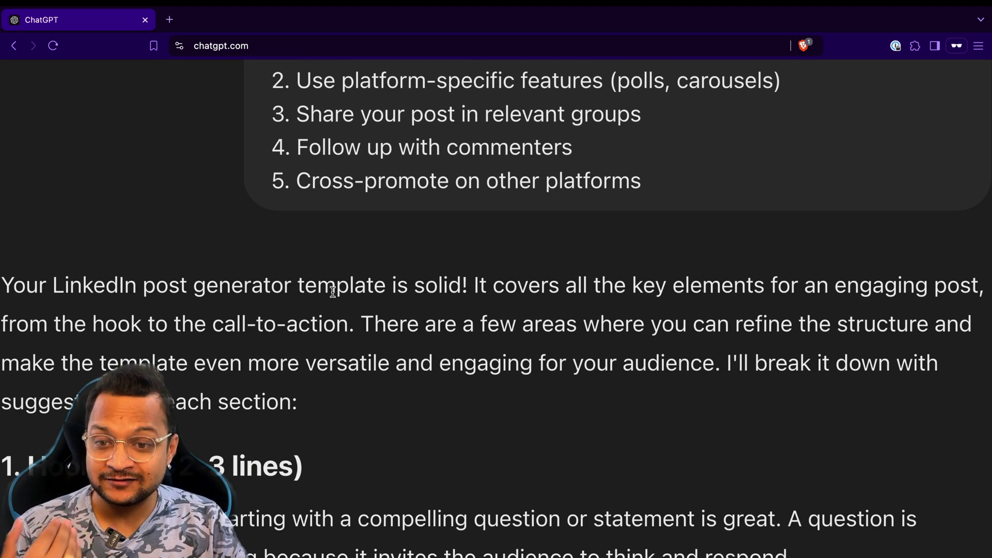
drag(284, 284, 435, 283)
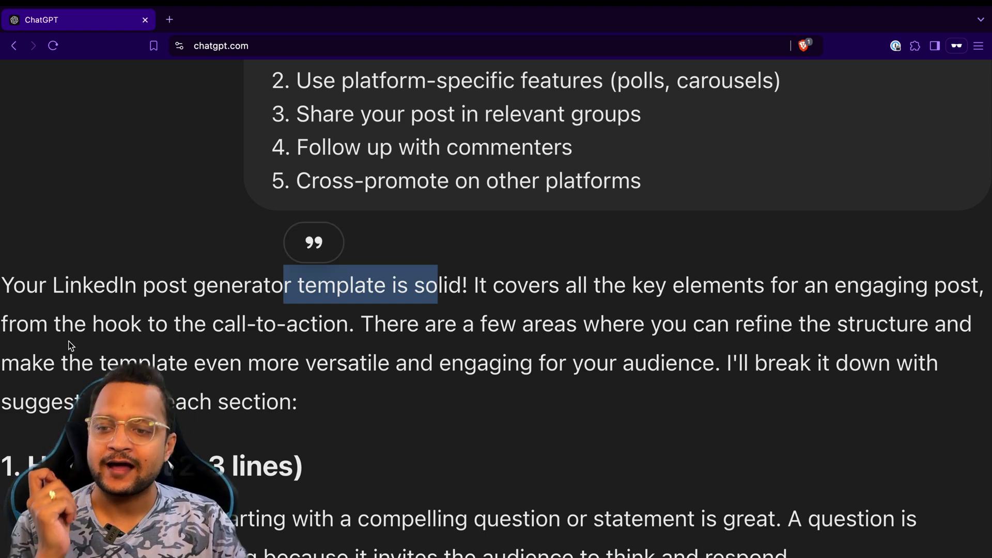
scroll(277, 345, down, 2)
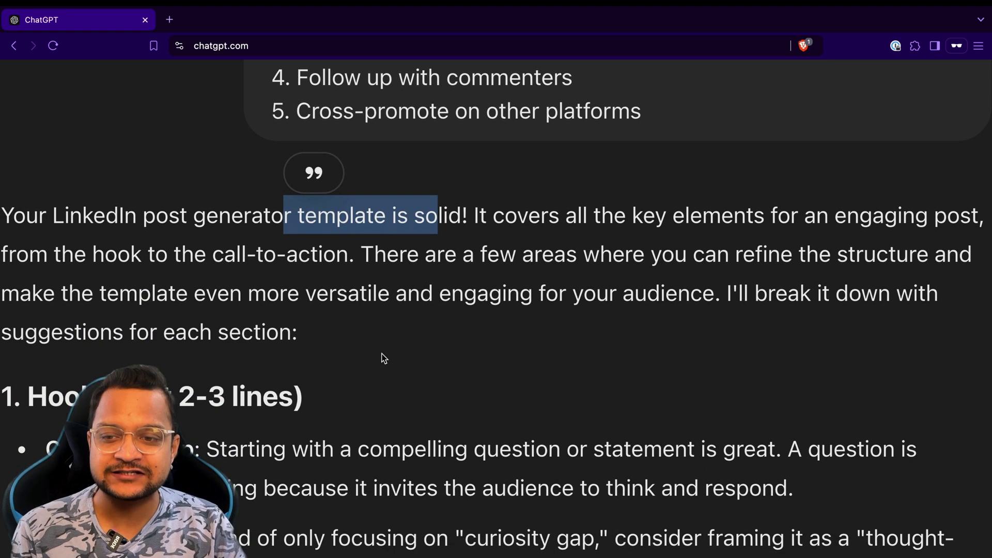
click(383, 355)
scroll(383, 354, down, 15)
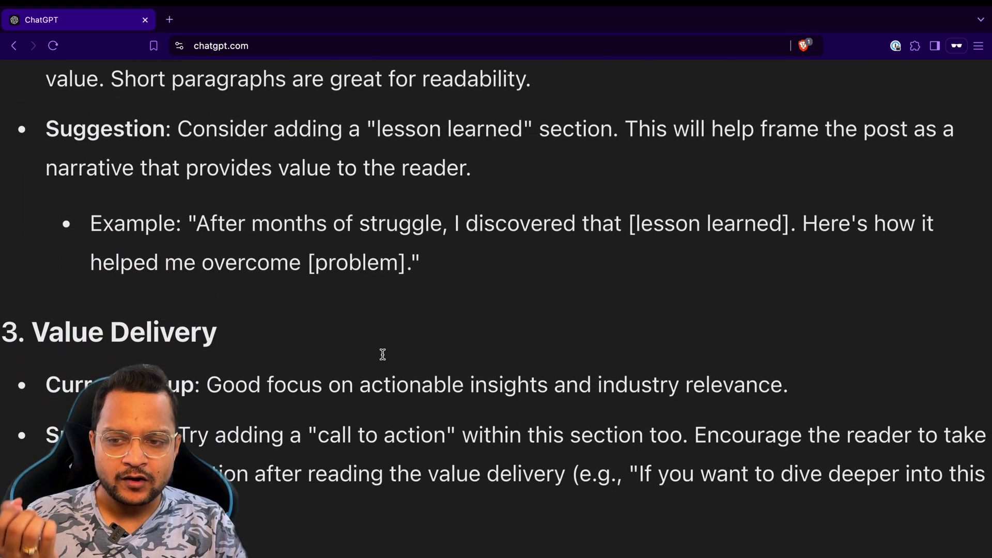
scroll(383, 355, down, 20)
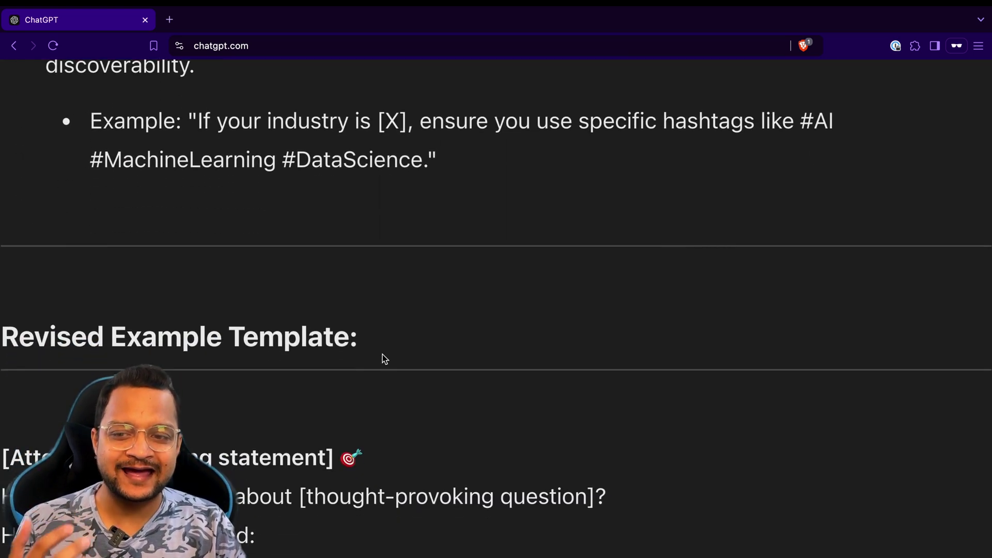
scroll(382, 356, down, 1)
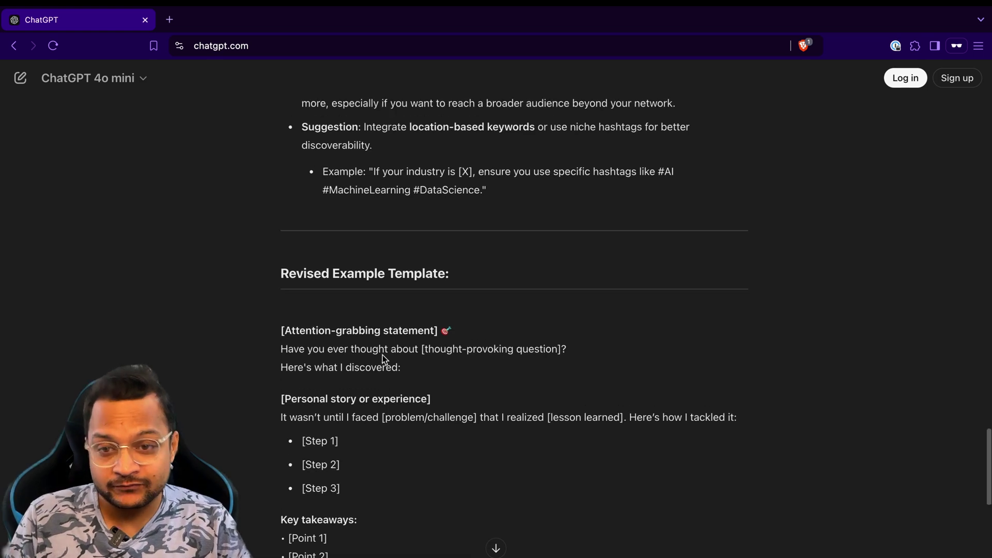
drag(281, 284, 403, 295)
click(405, 316)
scroll(374, 303, up, 5)
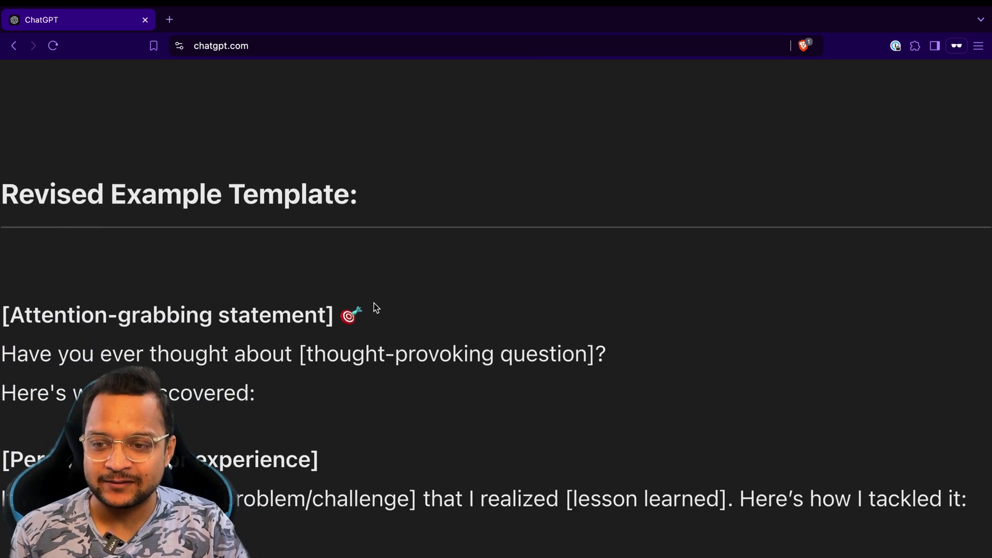
scroll(374, 303, down, 2)
scroll(373, 303, left, 1)
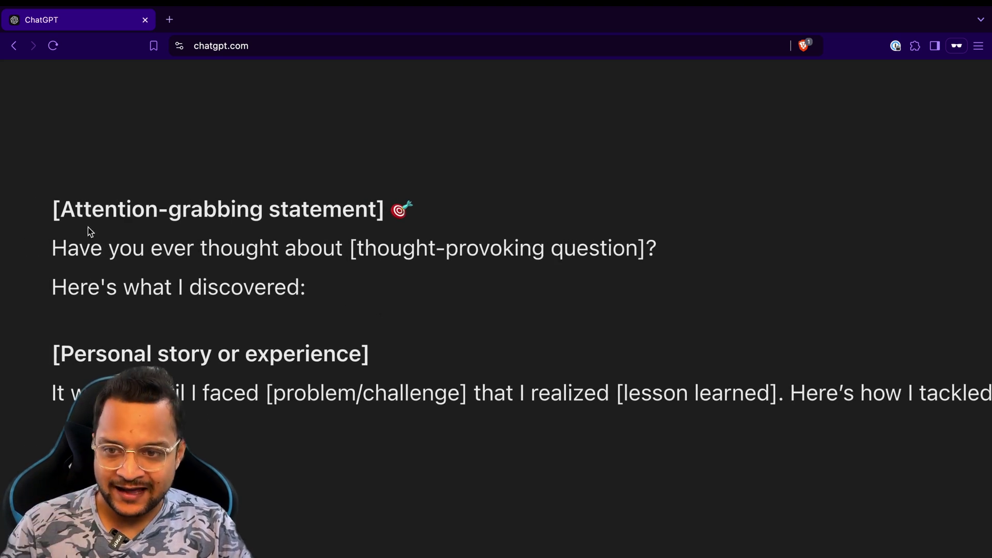
scroll(207, 279, down, 4)
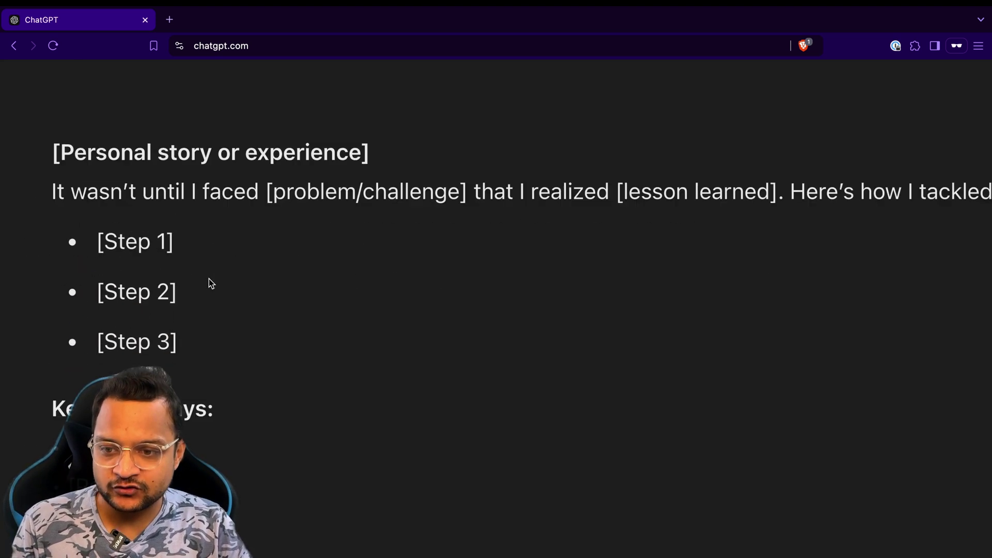
scroll(211, 283, down, 5)
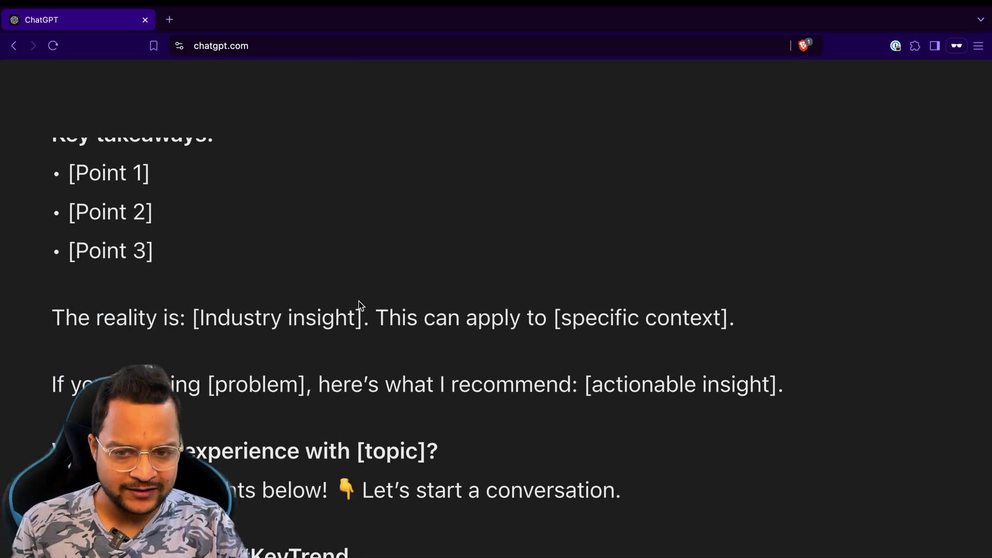
scroll(360, 305, down, 5)
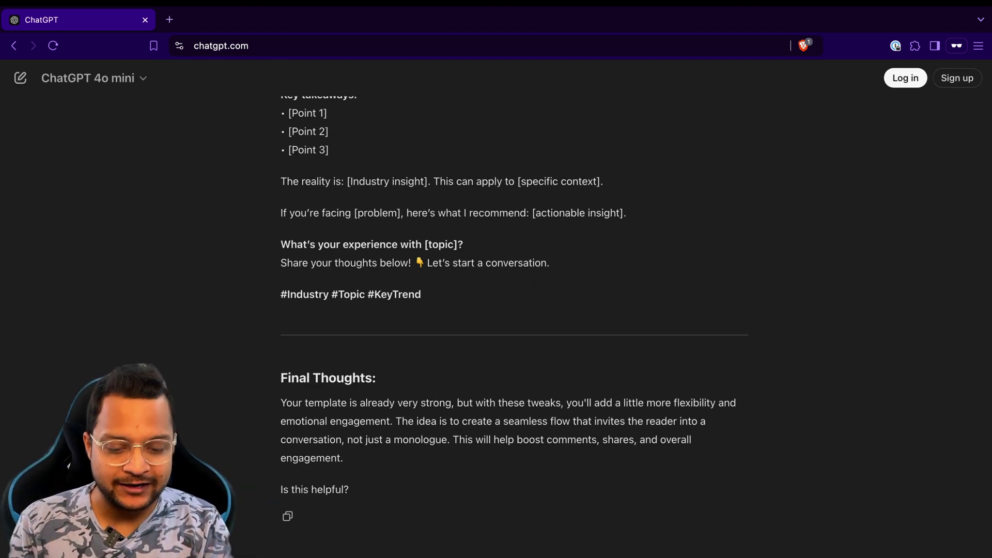
Send the follow-up 'Can you make the prompt template more better'.
text(c)
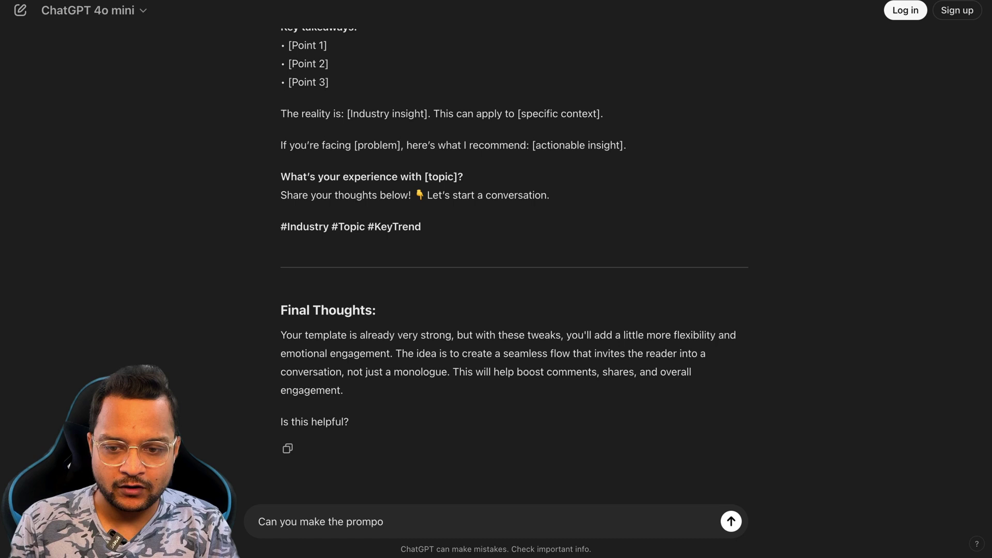
text(an you make the prompt template more)
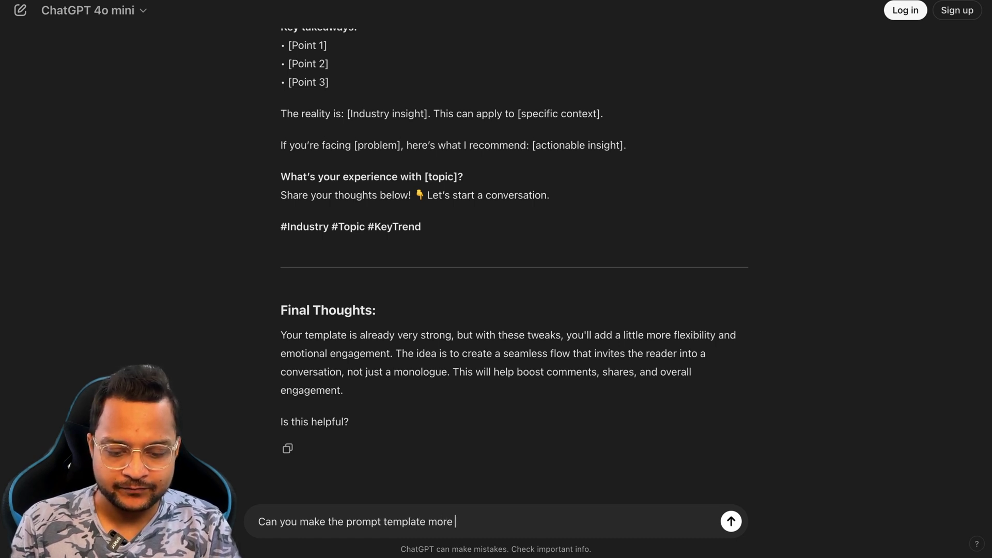
text( better ?)
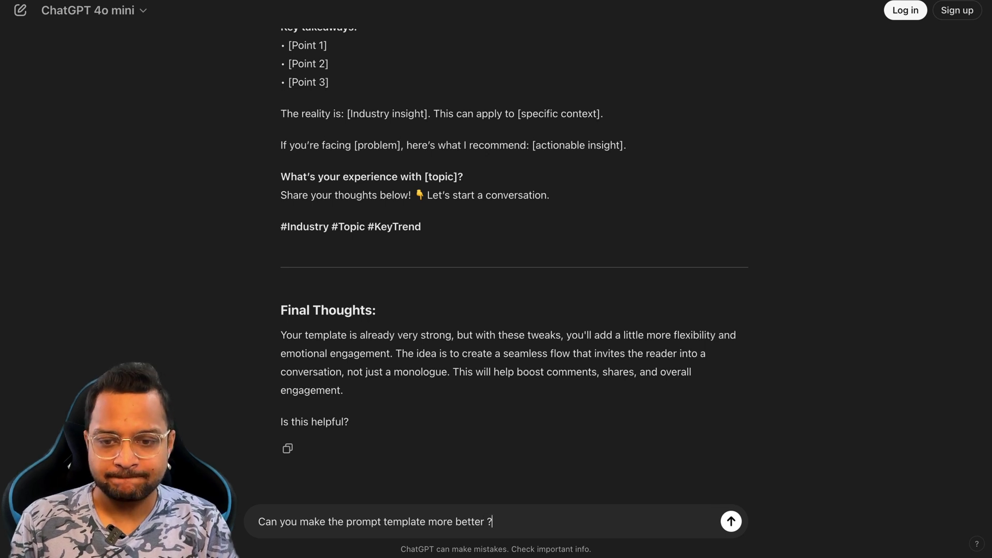
key(Return)
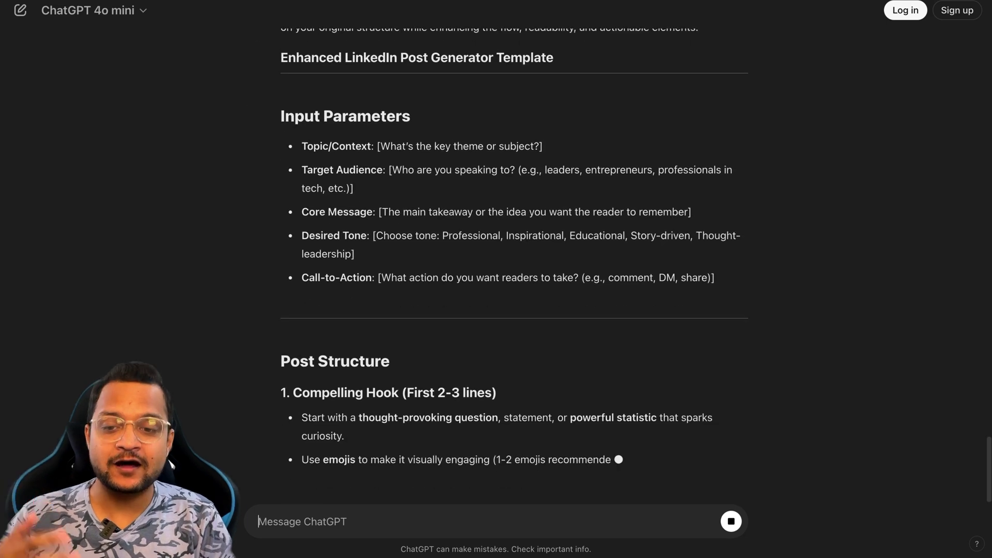
Review ChatGPT's Enhanced LinkedIn Post Generator Template and select its text through Final Thoughts.
scroll(414, 377, up, 6)
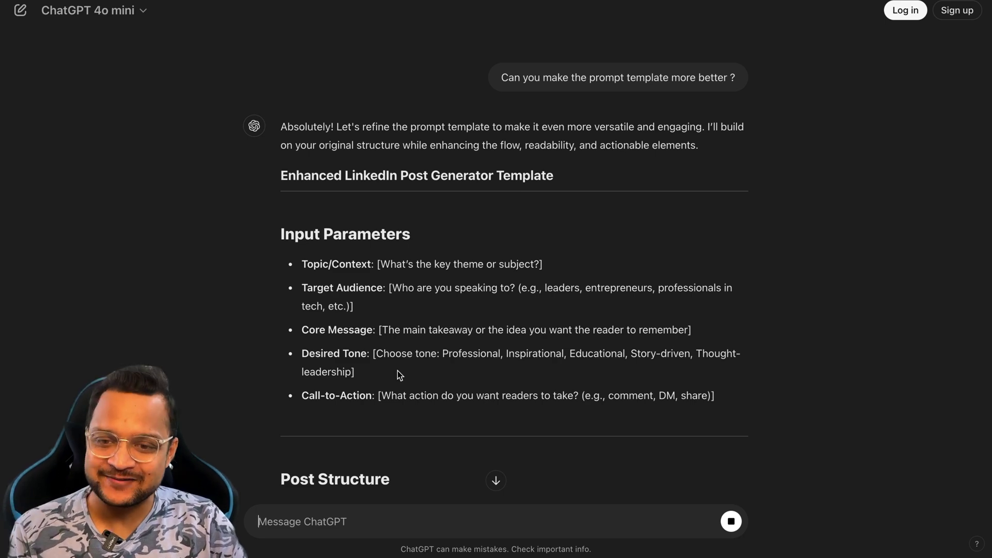
scroll(397, 371, down, 20)
scroll(398, 375, down, 2)
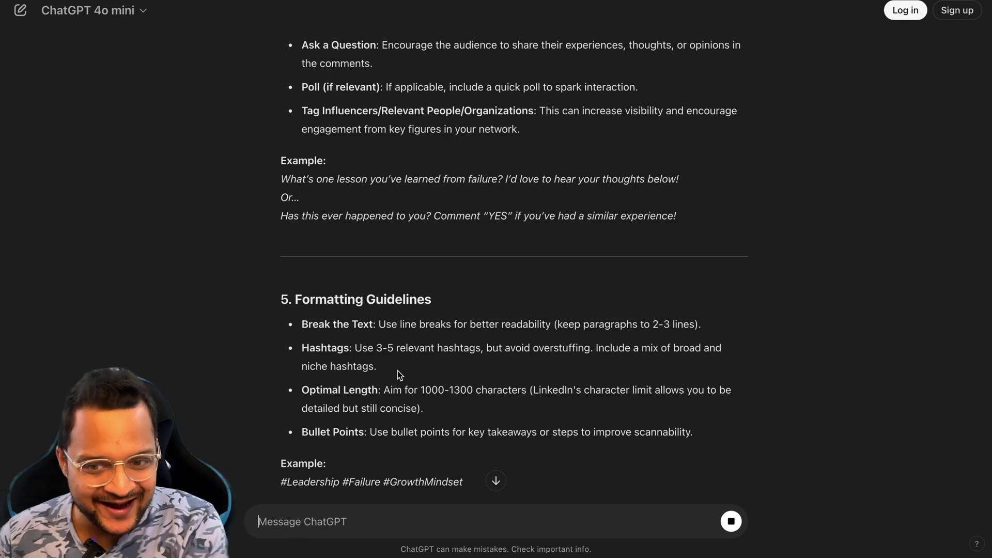
scroll(398, 370, down, 15)
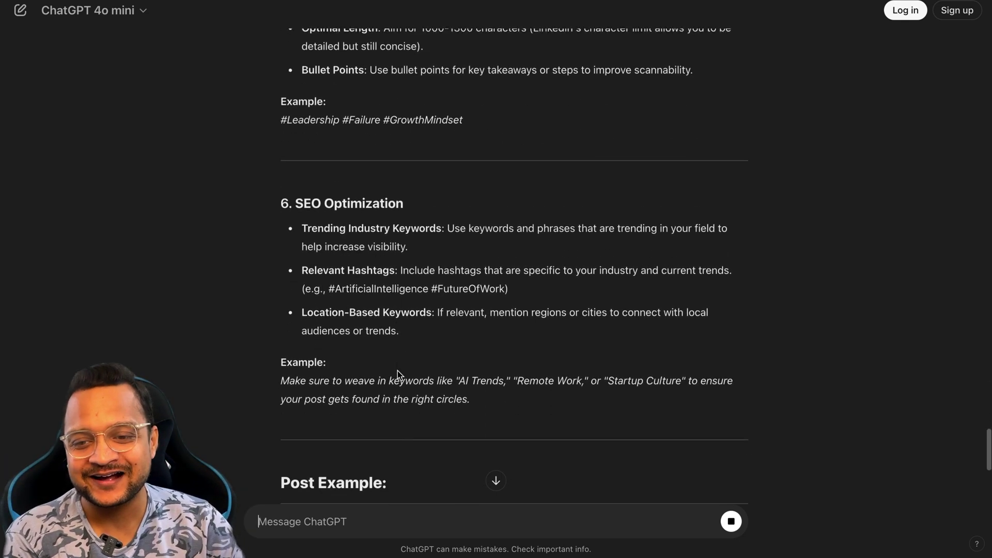
scroll(399, 374, down, 2)
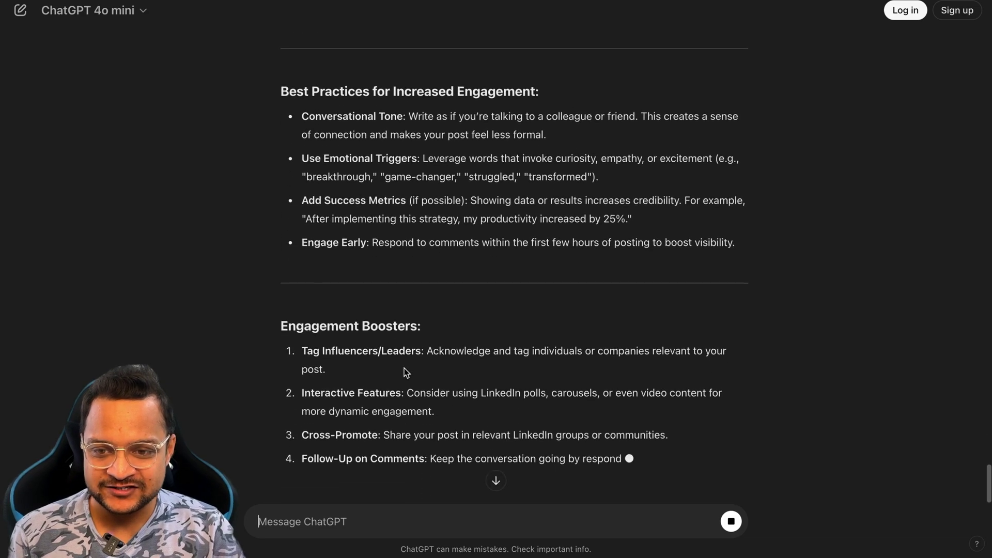
scroll(404, 368, up, 20)
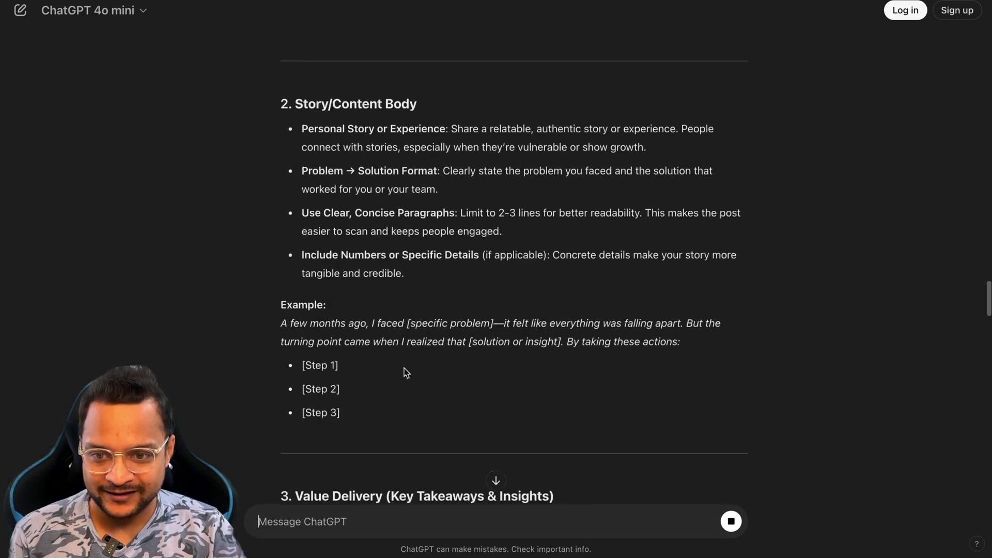
scroll(404, 368, up, 15)
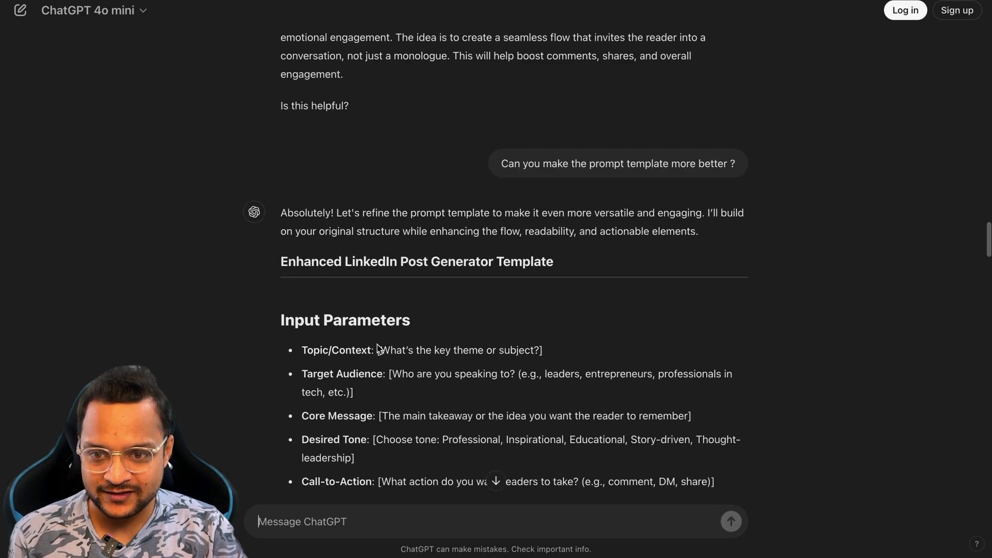
drag(278, 264, 426, 257)
scroll(307, 336, down, 4)
scroll(306, 336, down, 20)
scroll(307, 336, down, 20)
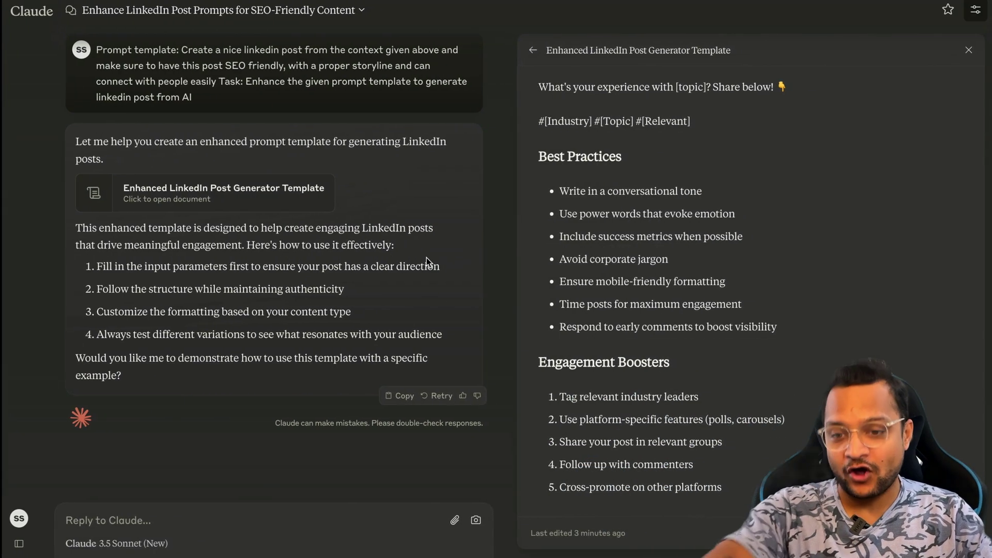
Write Claude a note saying this is a little modified version of its given prompt template.
click(328, 519)
text(Here is )
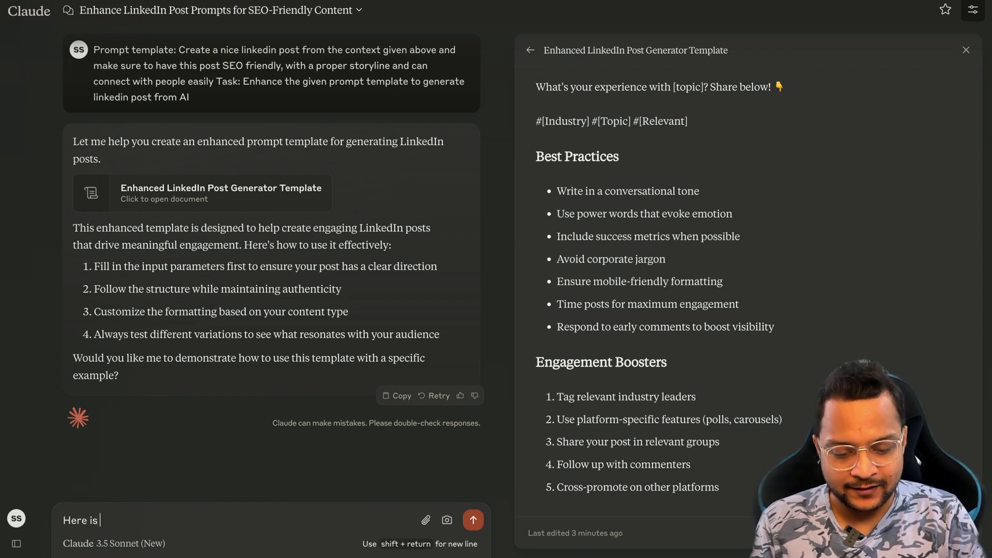
text(little modi)
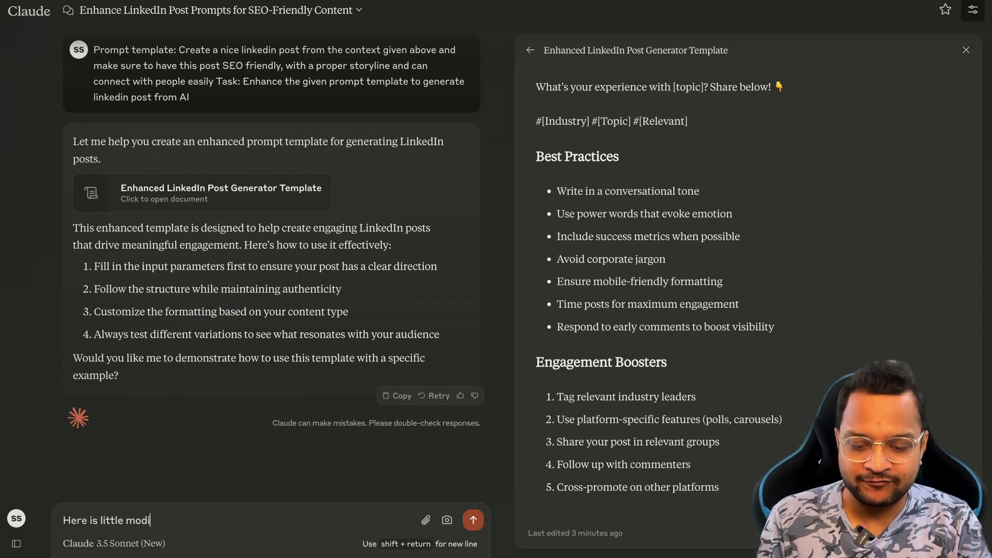
text(fied )
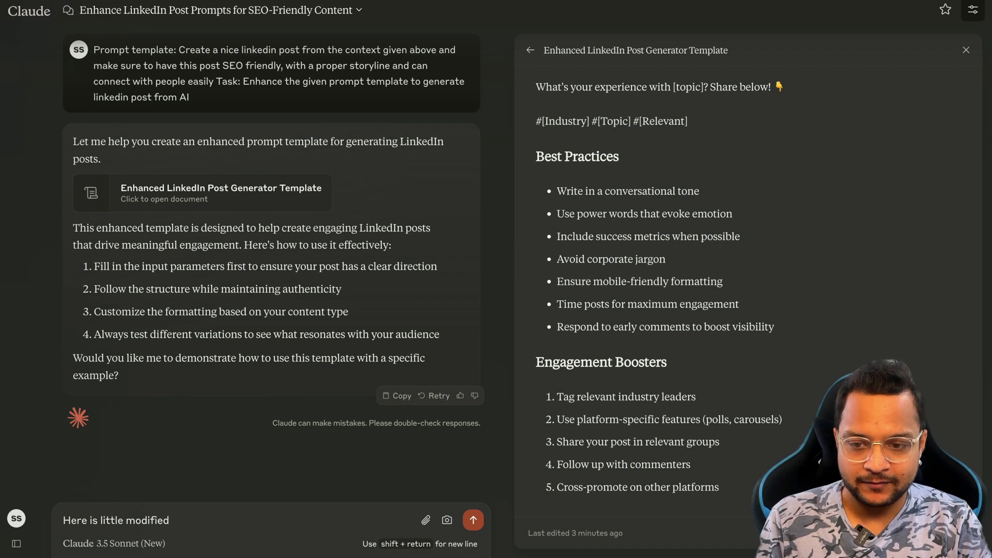
text(prompt t)
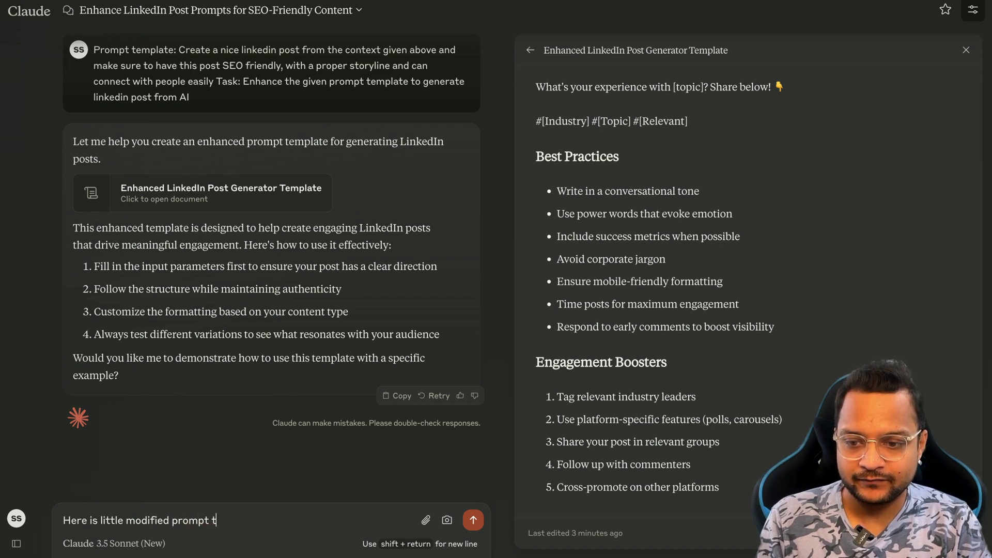
text(emplate you )
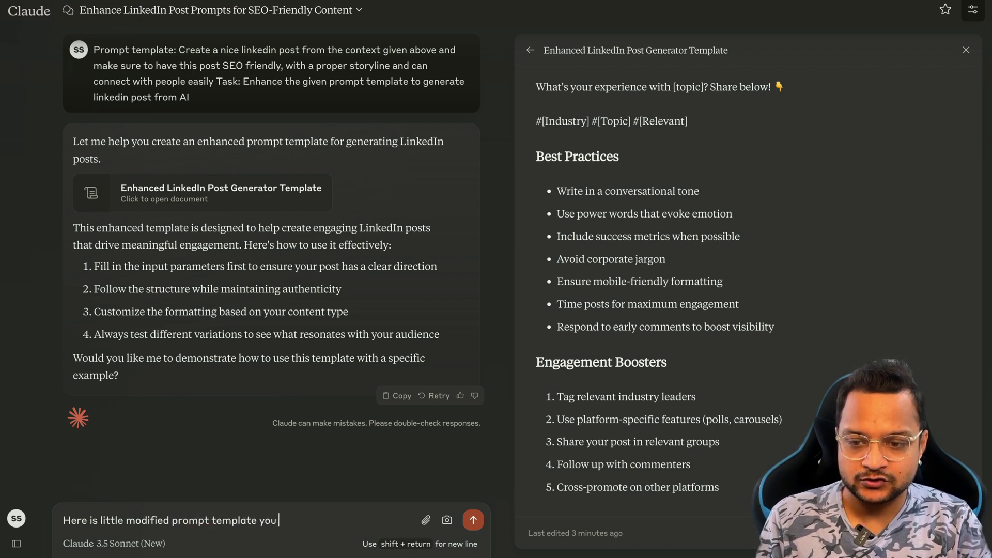
text(just given)
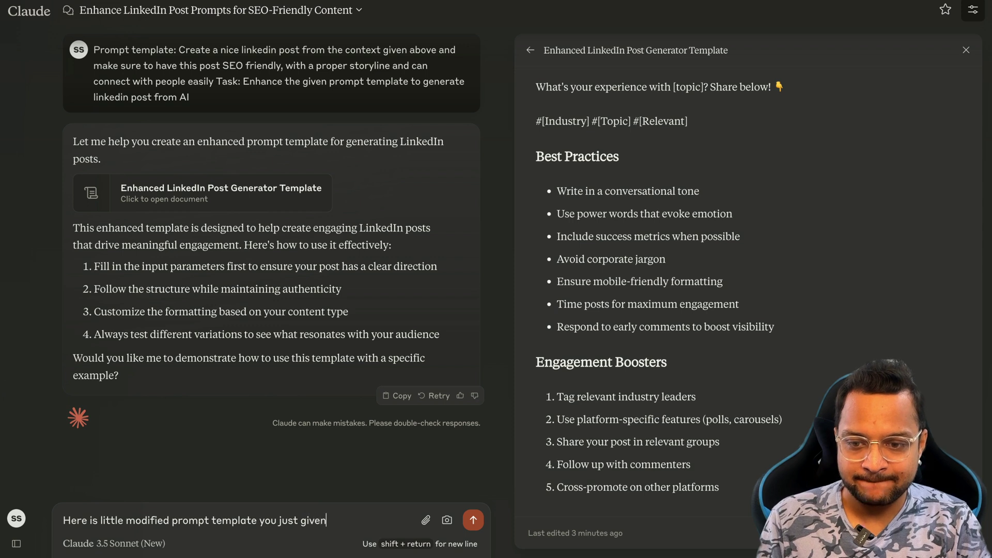
key(ctrl+BackSpace)
key(ctrl+BackSpace)
key(ctrl+BackSpace)
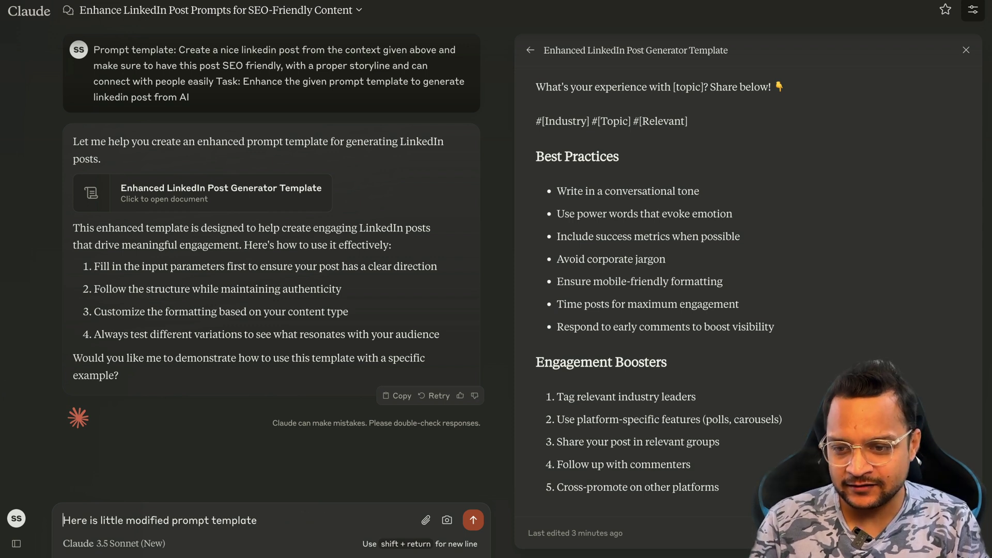
key(ctrl+Right)
key(ctrl+Right)
key(ctrl+Right)
key(ctrl+Right)
key(ctrl+Right)
text(of)
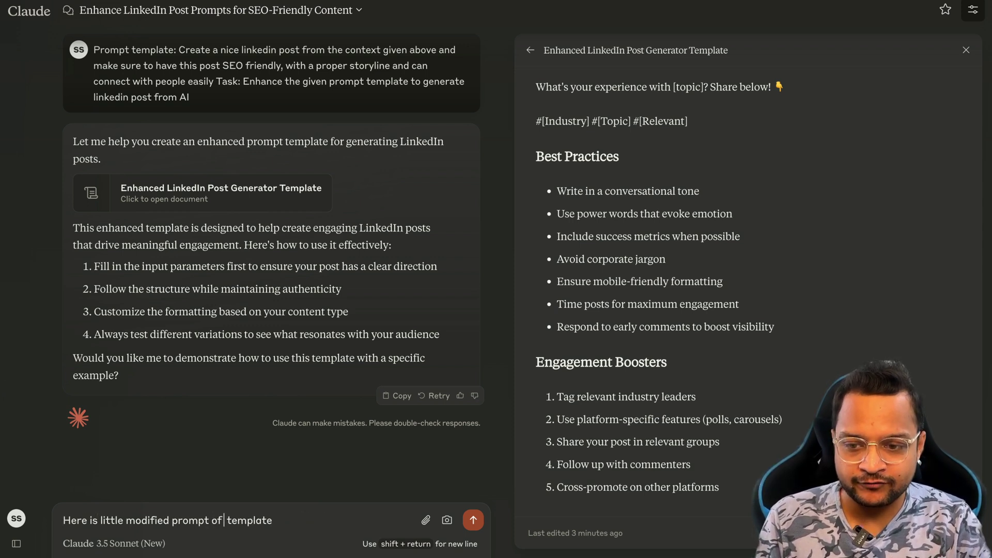
text( your)
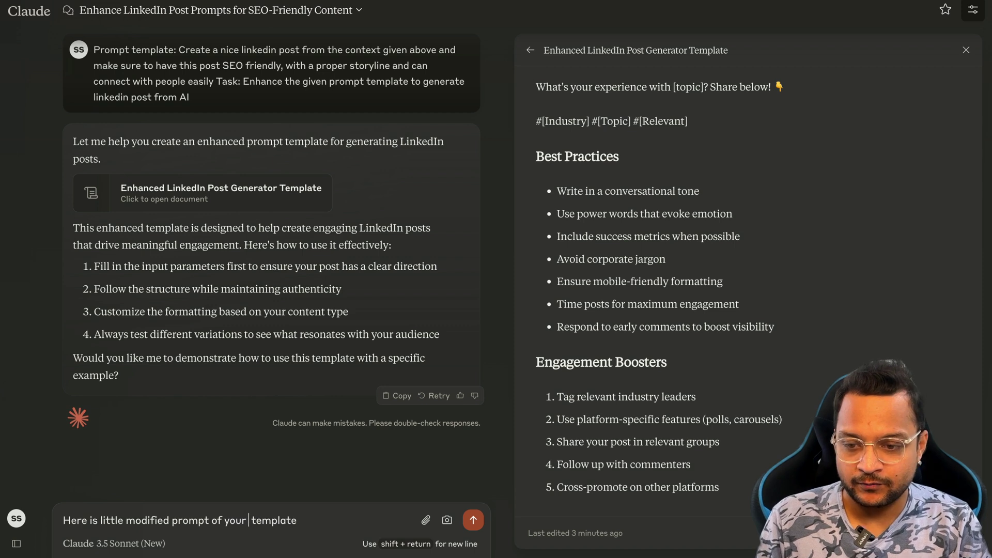
key(ctrl+BackSpace)
key(ctrl+BackSpace)
key(Delete)
key(End)
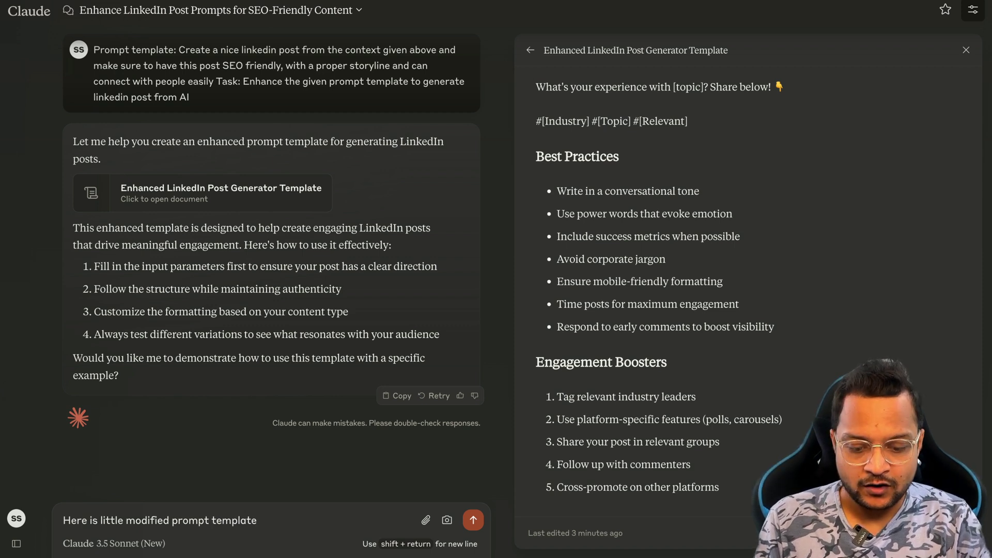
text(of your given prompot)
key(BackSpace)
key(BackSpace)
text(t template)
Paste the modified template and send 'Can you compare both prompt template' to Claude.
key(shift+Return)
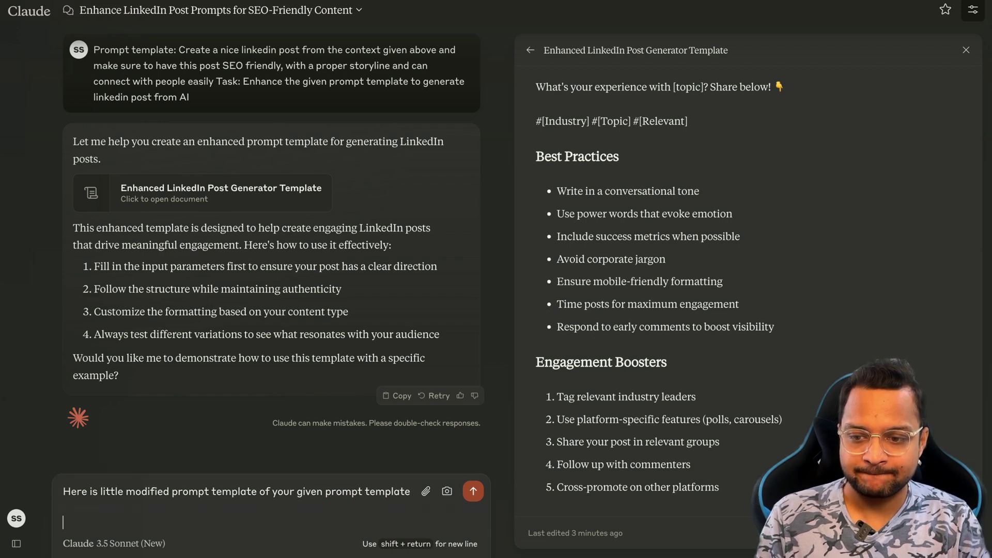
key(ctrl+v)
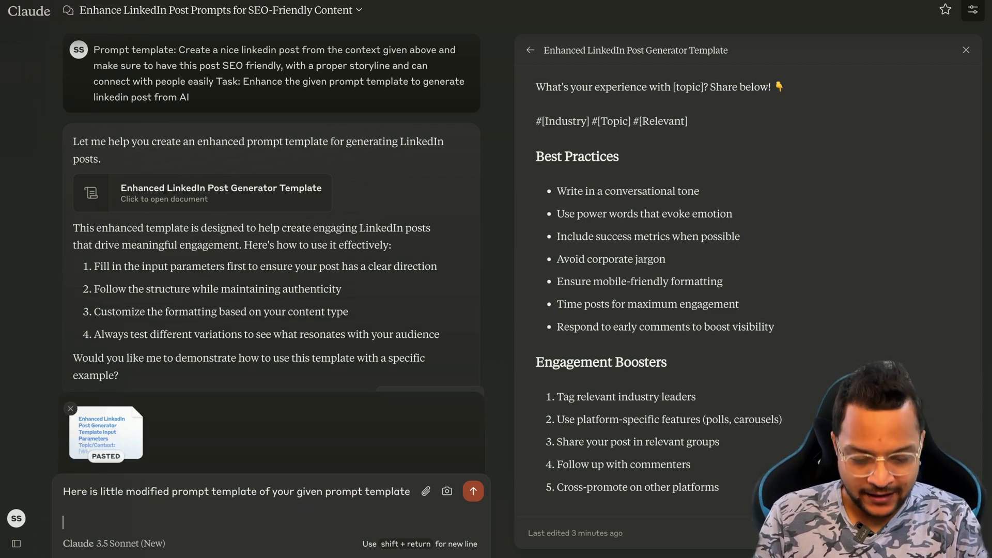
text(Can y)
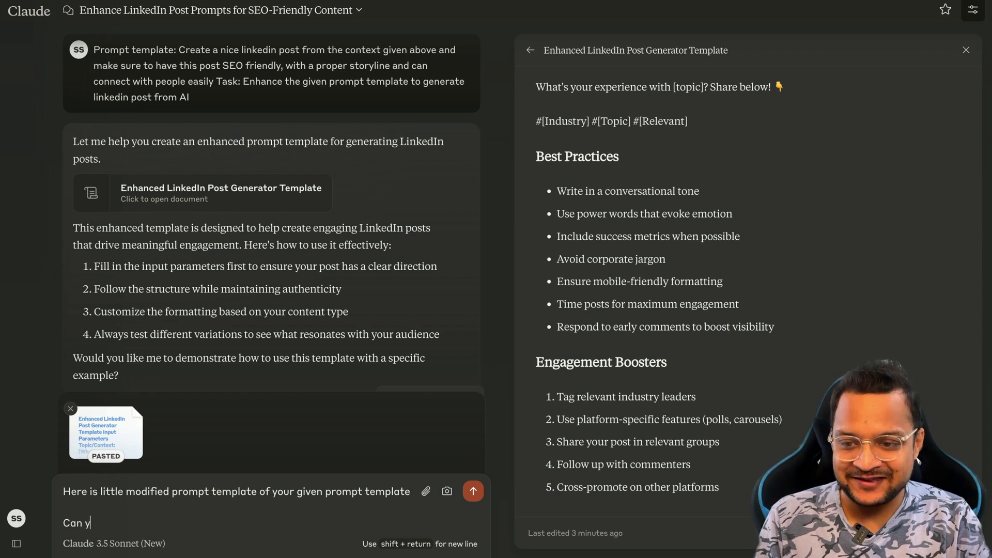
text(ou compare bo)
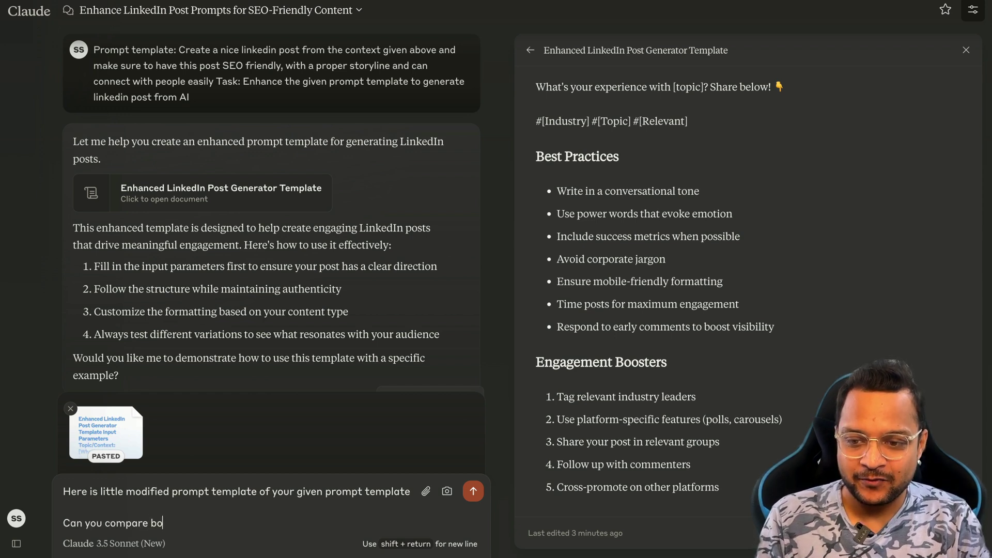
text(th prompt tempa)
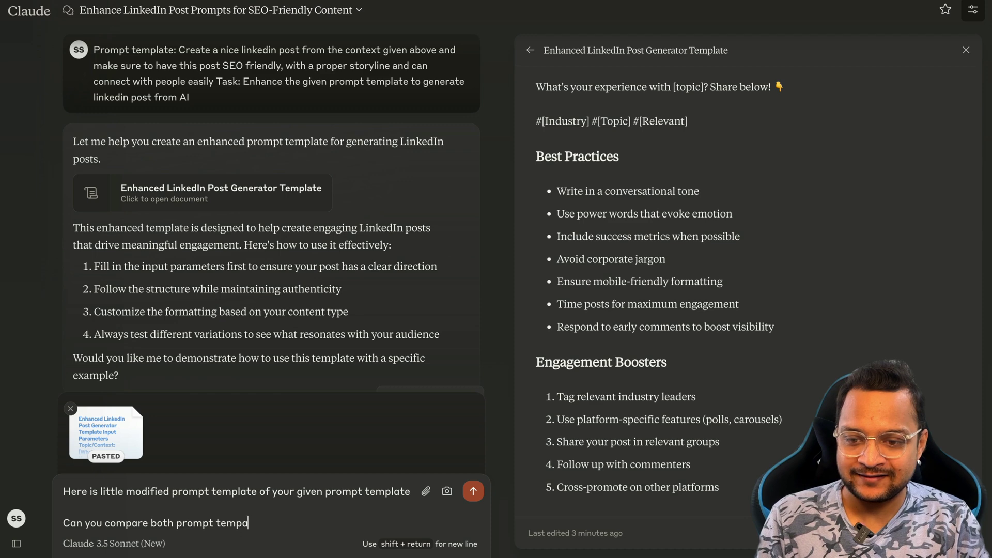
key(BackSpace)
text(late)
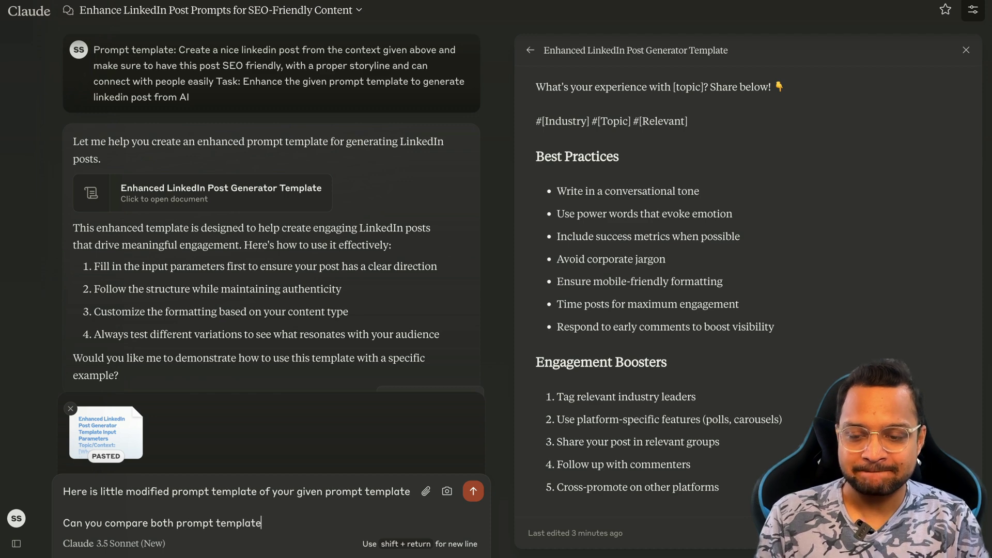
key(Return)
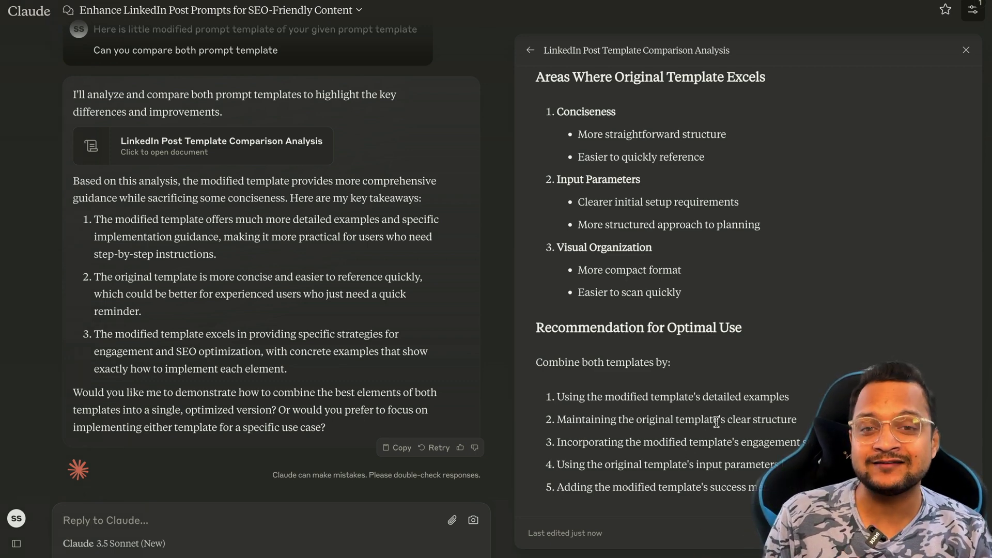
Scroll Claude's artifact panel back to the top of the LinkedIn Post Template Comparison Analysis.
scroll(716, 421, up, 10)
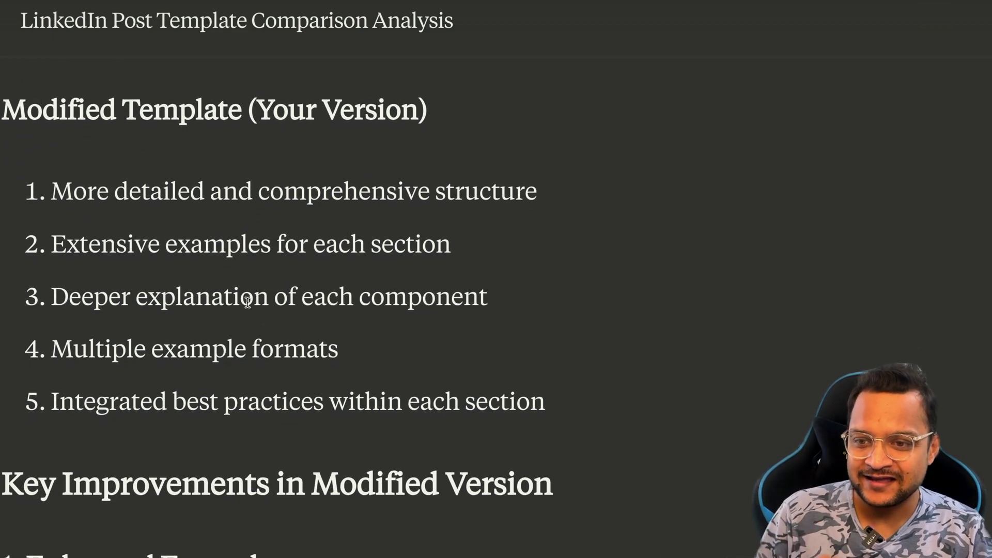
drag(88, 209, 130, 201)
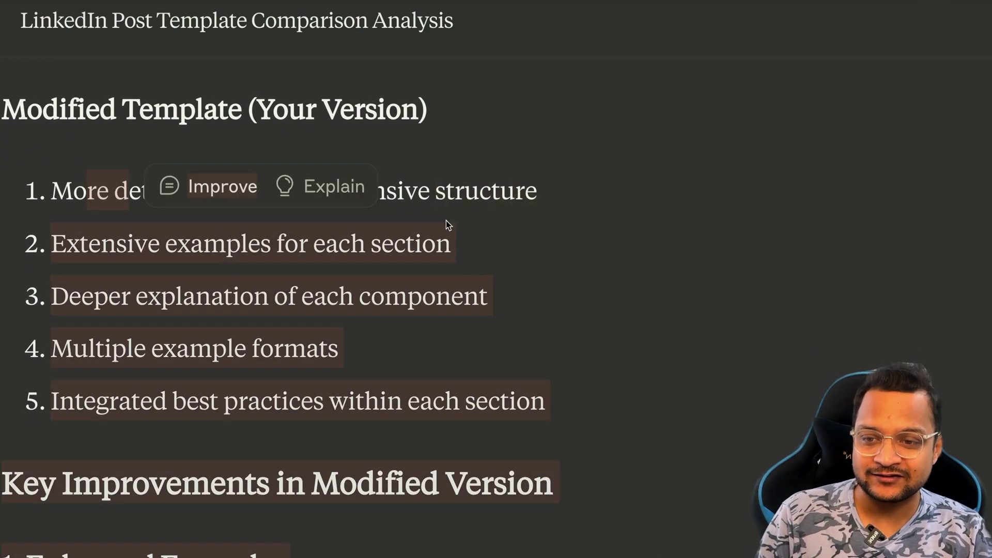
drag(135, 347, 151, 348)
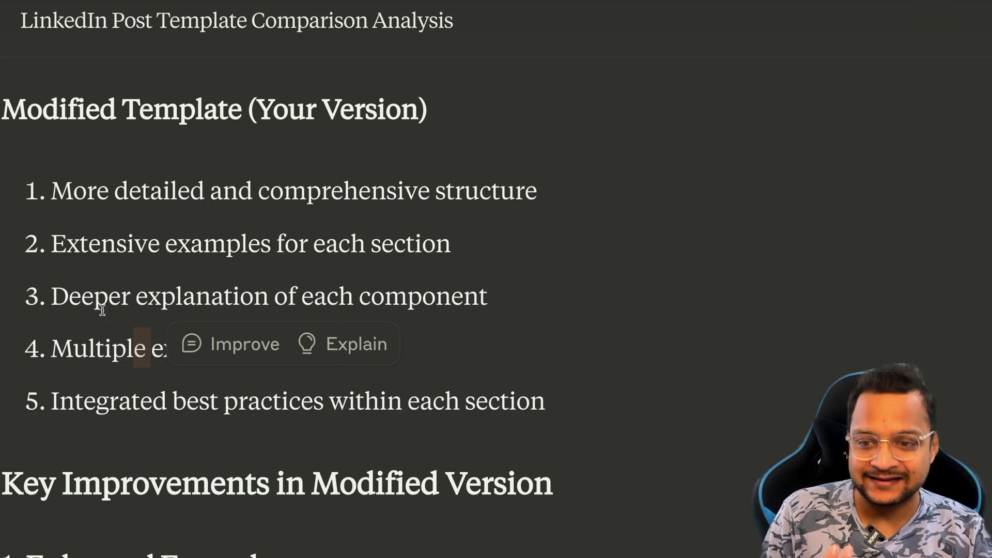
drag(125, 298, 131, 300)
click(343, 388)
scroll(343, 391, down, 3)
scroll(343, 390, down, 5)
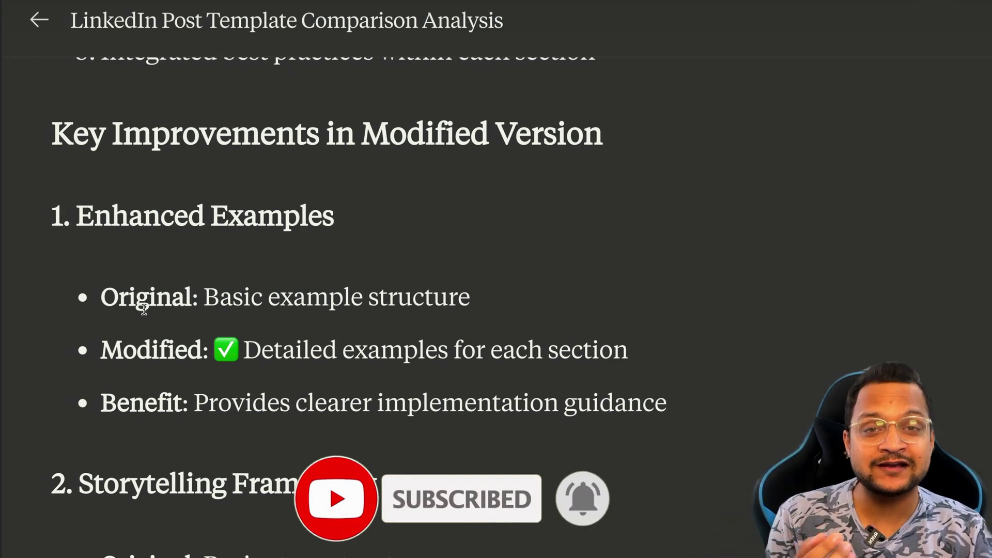
drag(104, 307, 276, 332)
drag(108, 354, 211, 356)
scroll(257, 376, down, 3)
click(271, 373)
scroll(269, 371, down, 3)
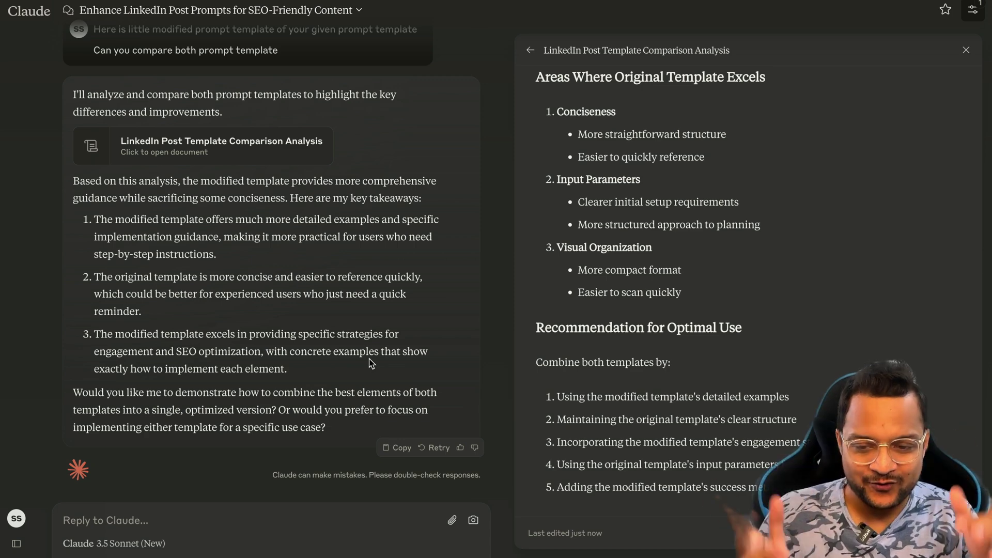
scroll(569, 340, up, 10)
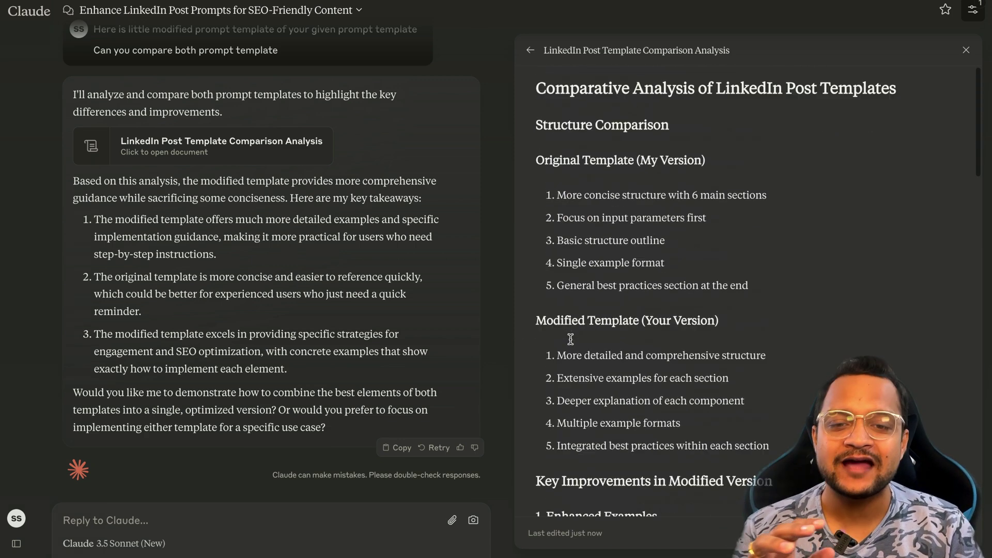
scroll(311, 347, up, 10)
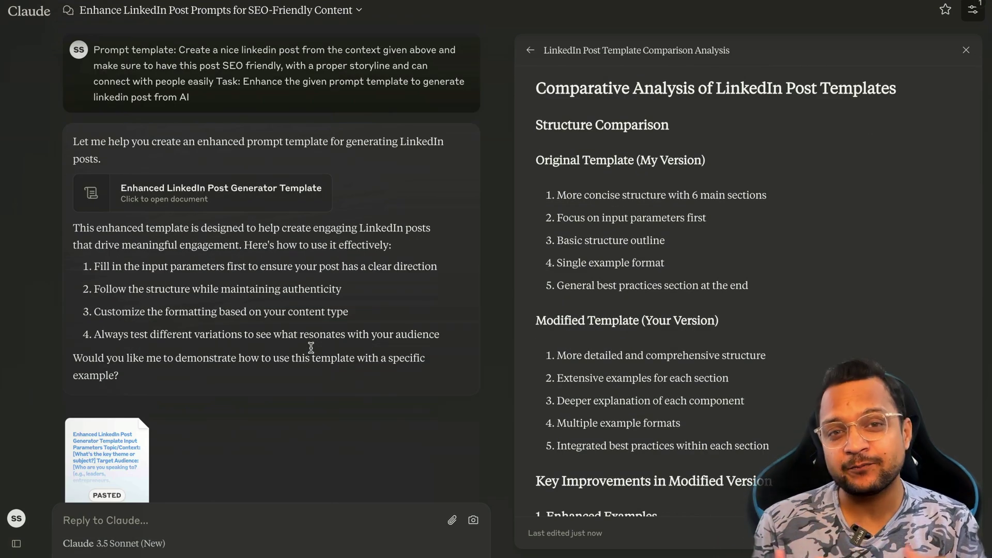